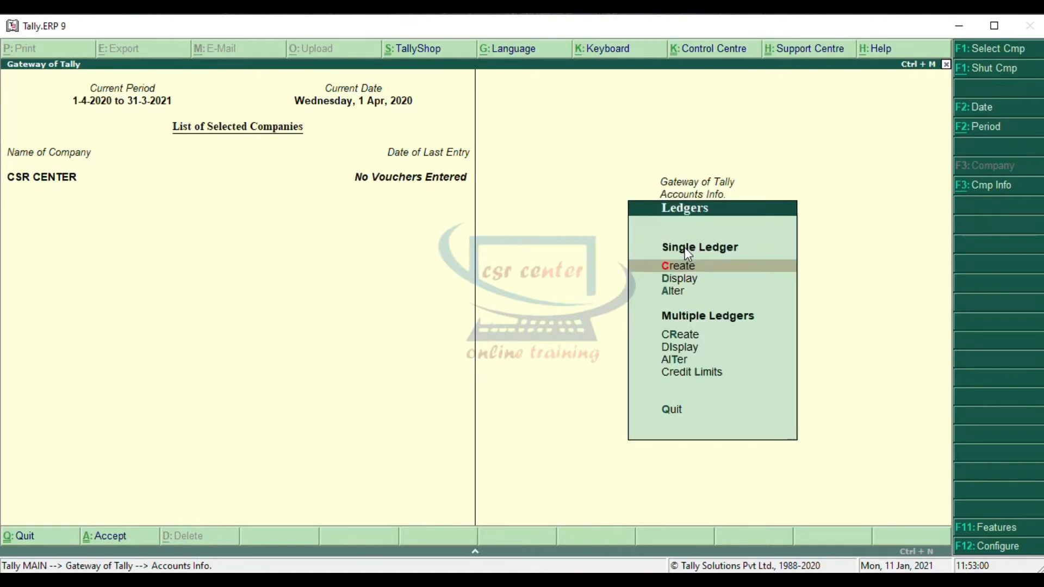
- Open the creation form for a single ledger
click(708, 266)
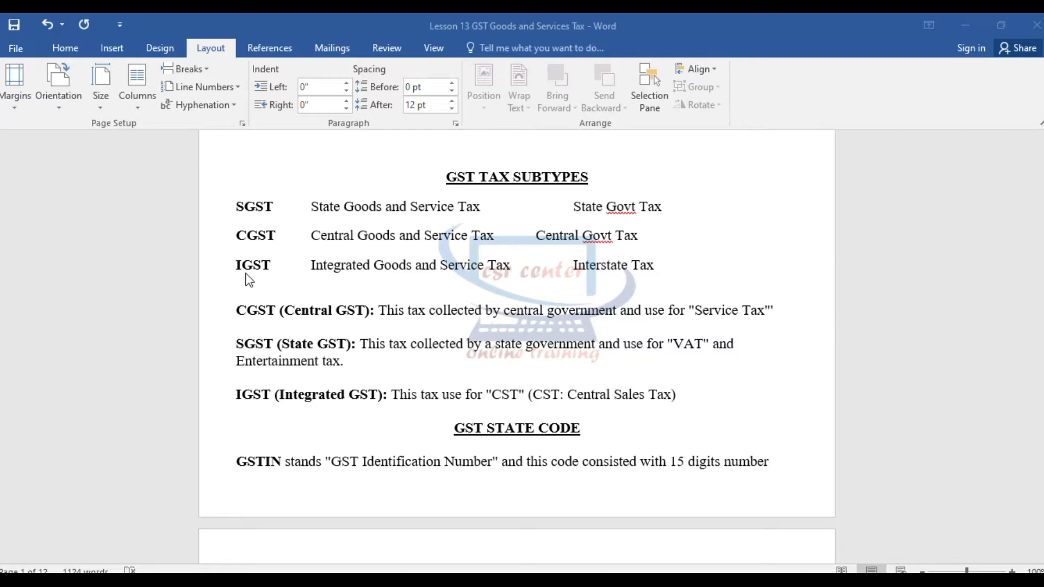
- Switch to the Lesson 13 GST document in Word and review the notes from the tax subtypes and state codes to the 5% ledger tables
scroll(354, 344, down, 3)
scroll(354, 343, down, 6)
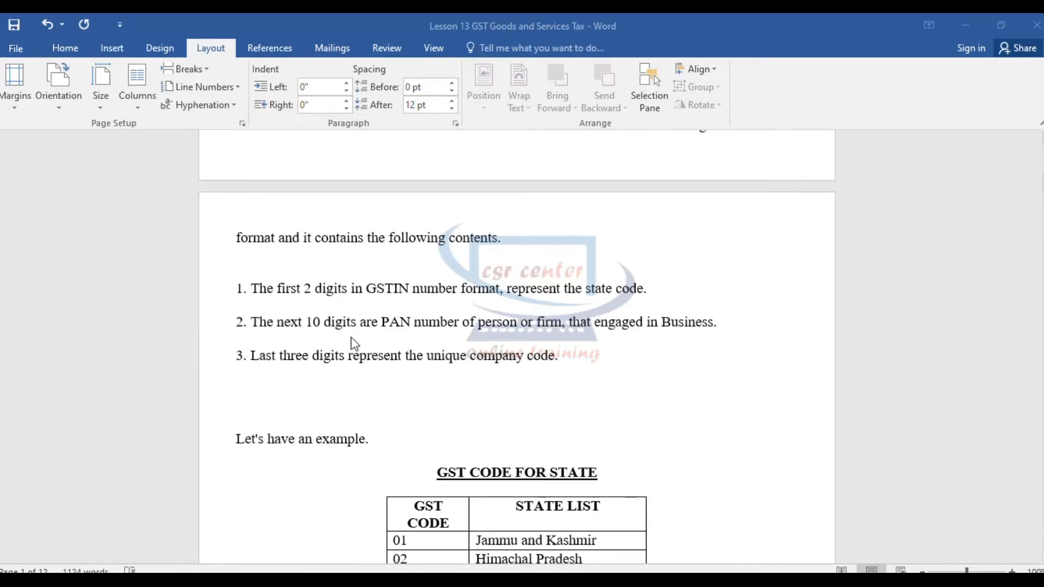
scroll(354, 343, down, 1)
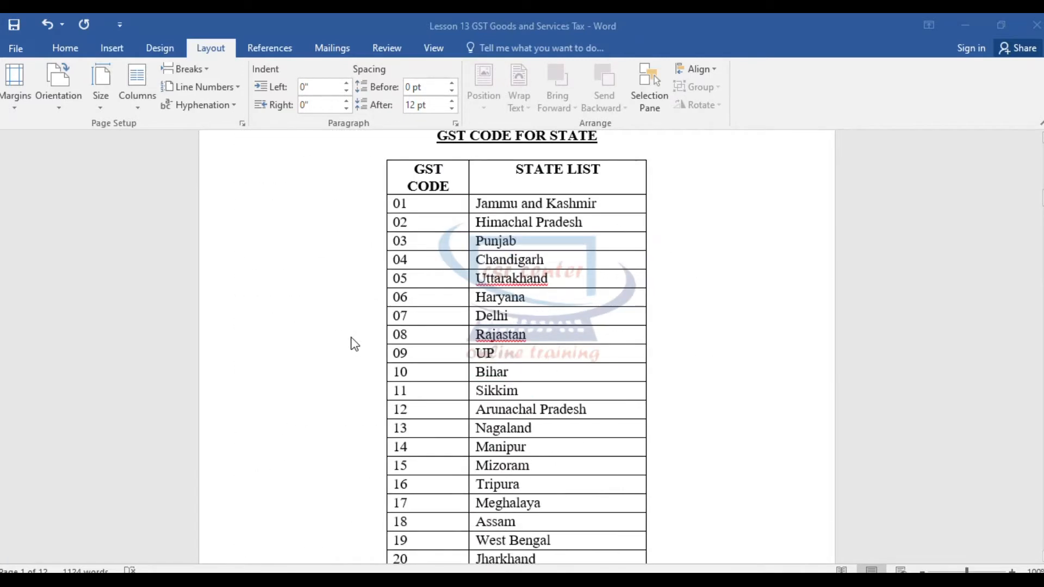
scroll(544, 363, down, 3)
scroll(546, 367, down, 10)
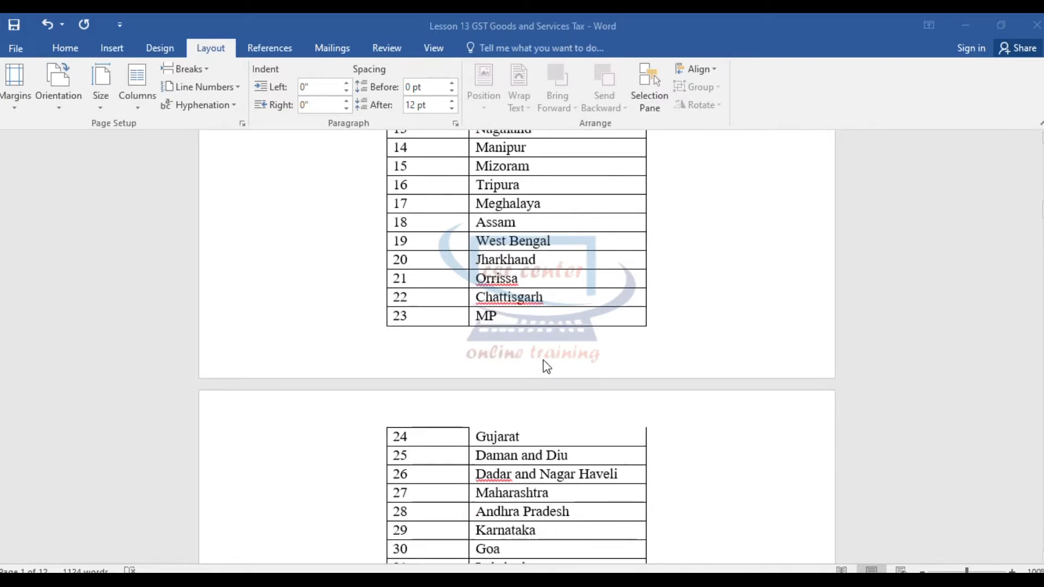
scroll(547, 367, down, 1)
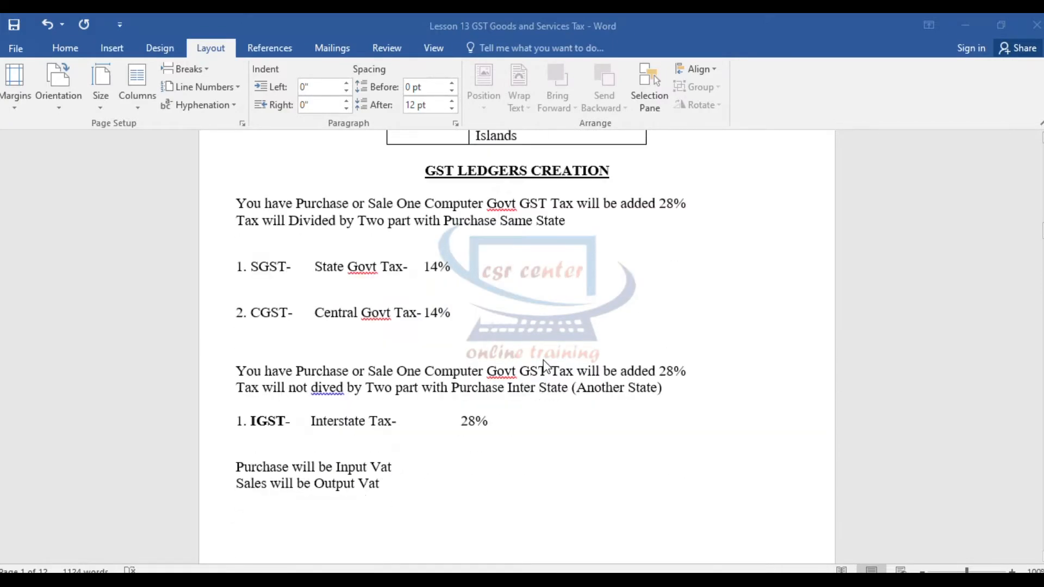
scroll(544, 364, up, 1)
scroll(545, 363, down, 8)
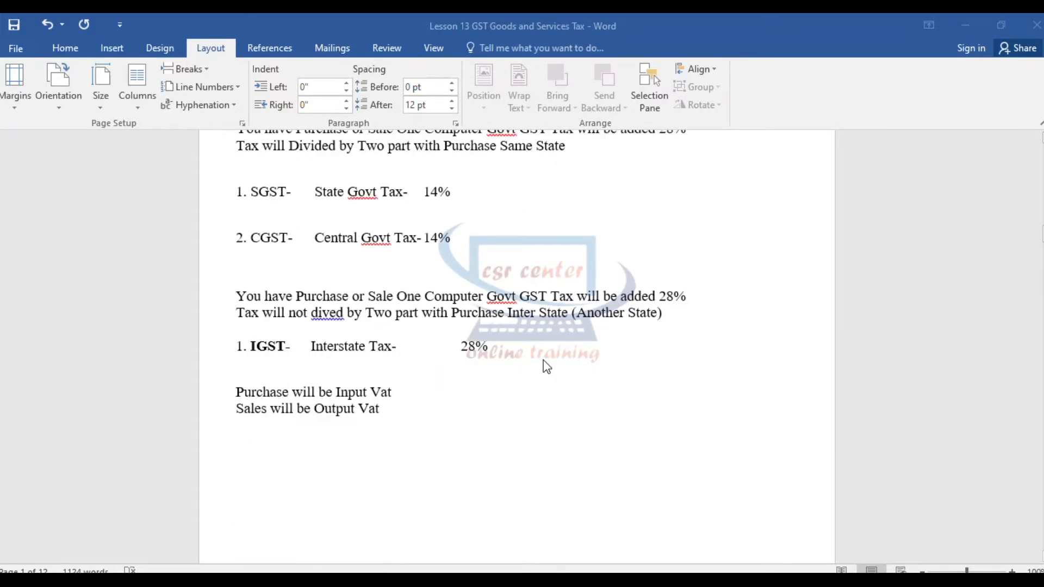
scroll(545, 365, down, 2)
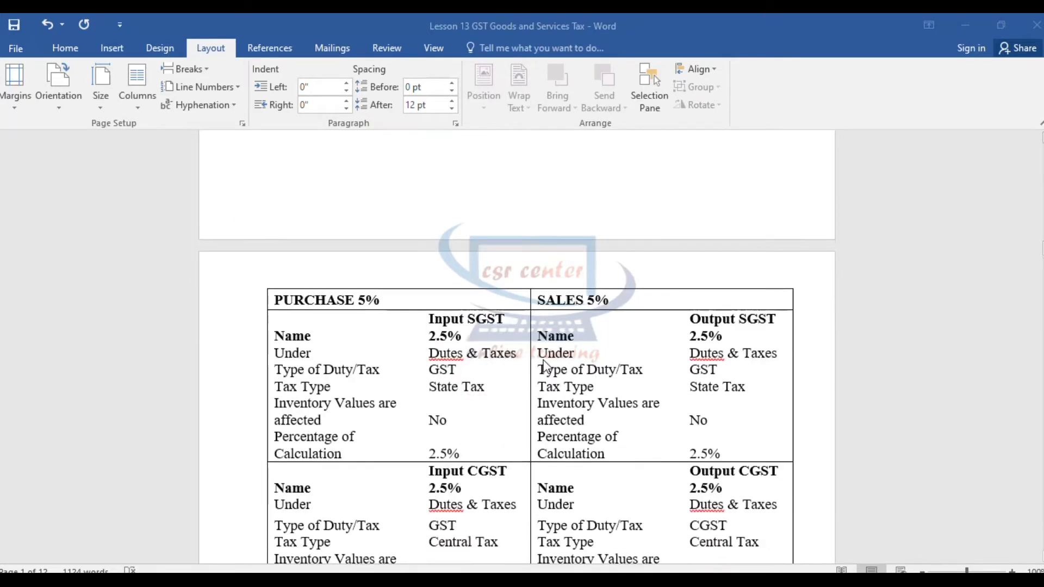
scroll(546, 367, down, 1)
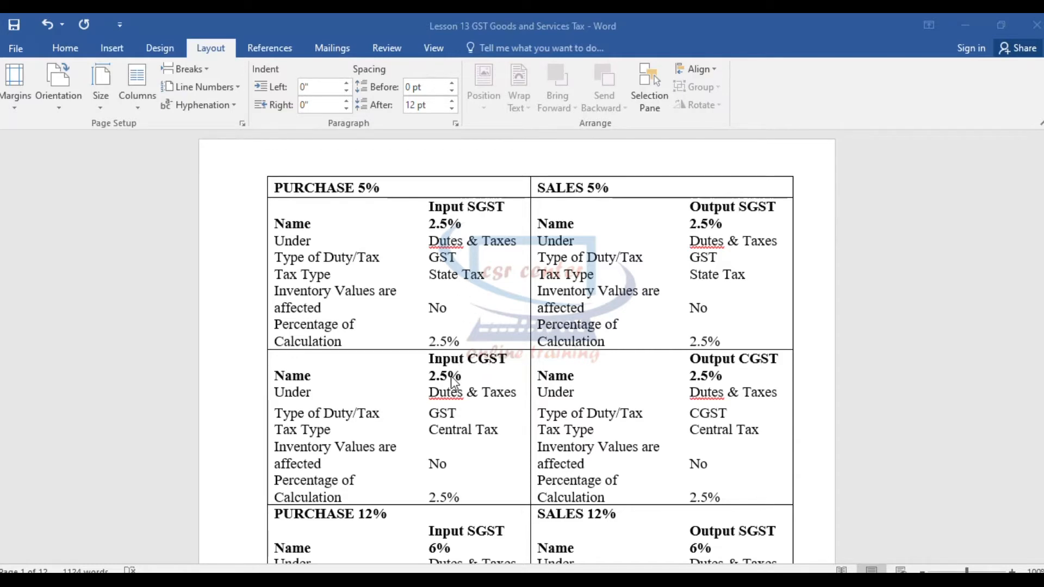
- Examine the Input SGST and Input CGST ledger details for purchases at 12%, 18% and 28%
scroll(451, 380, down, 6)
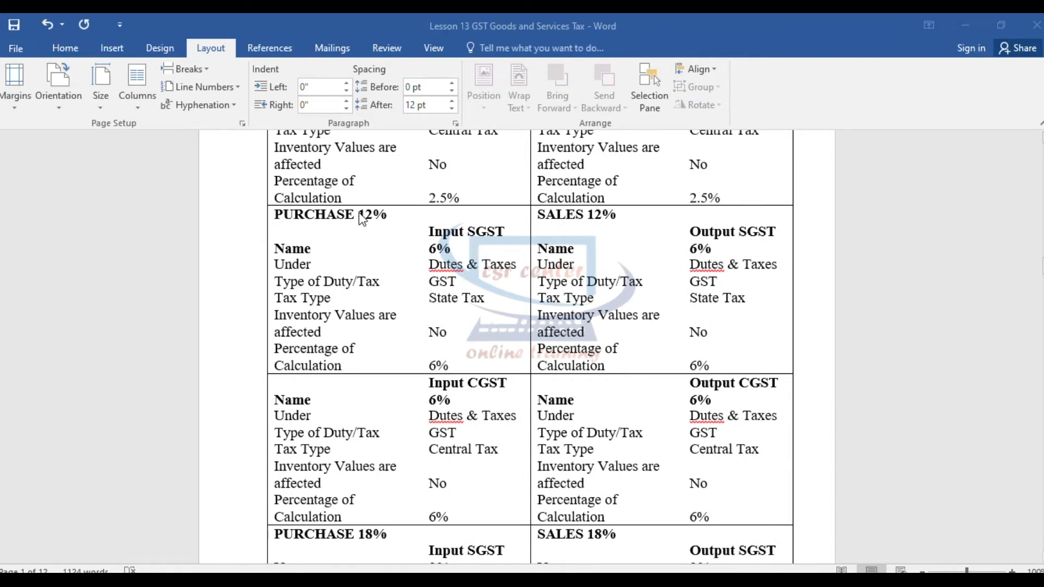
drag(387, 215, 361, 215)
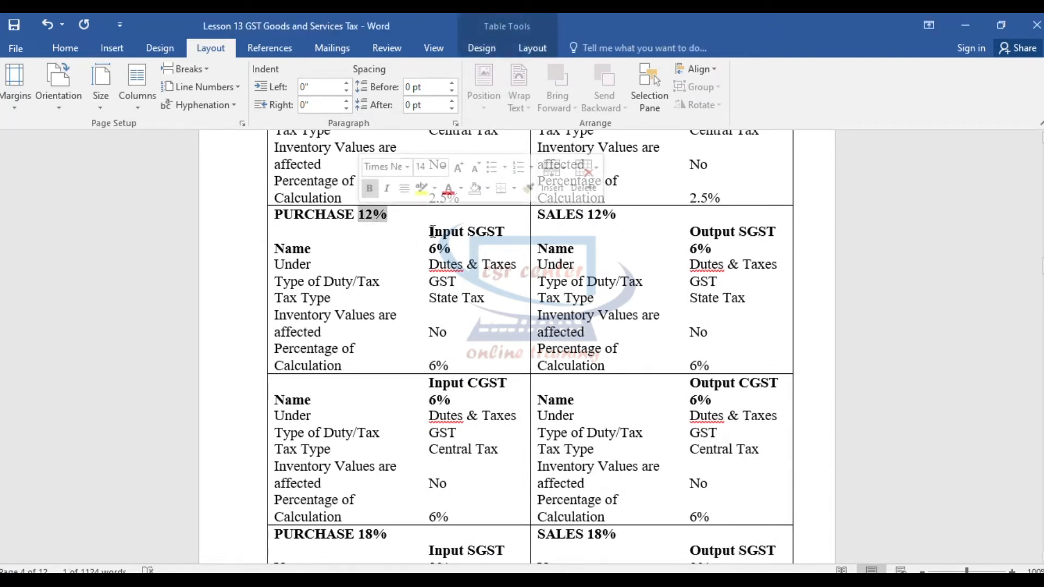
drag(429, 232, 508, 239)
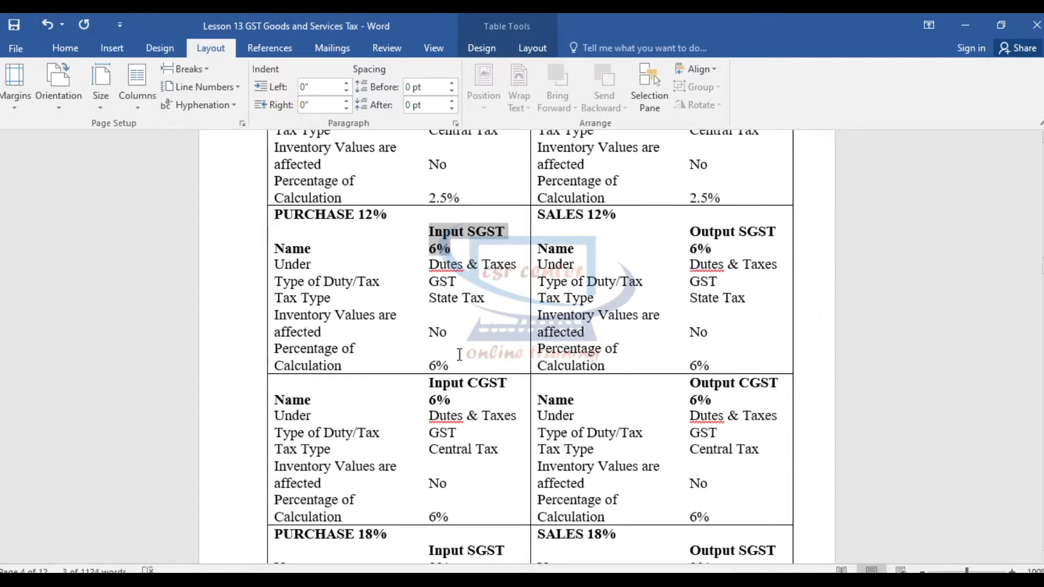
click(458, 400)
scroll(458, 399, down, 6)
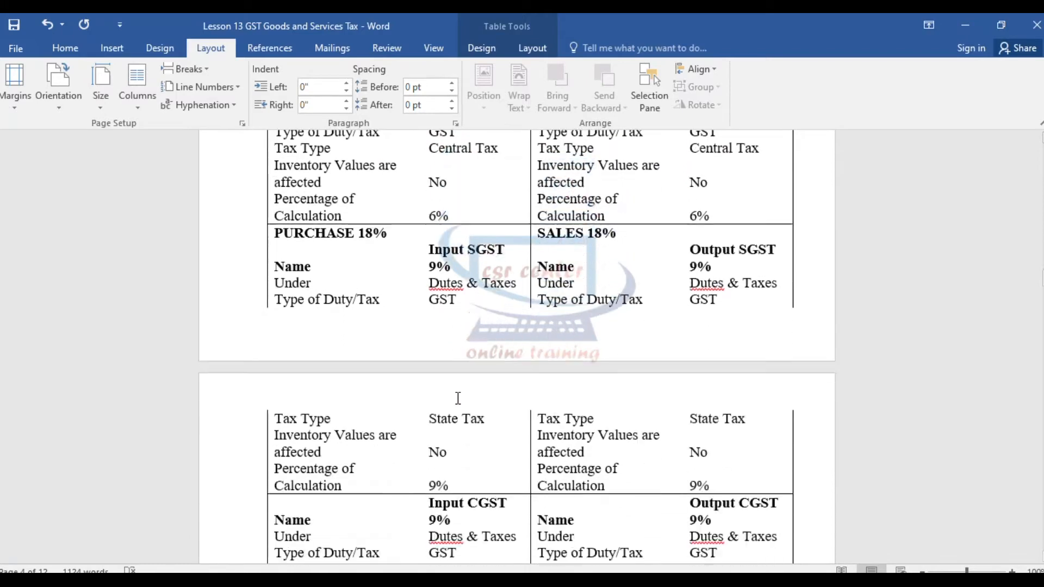
double_click(366, 199)
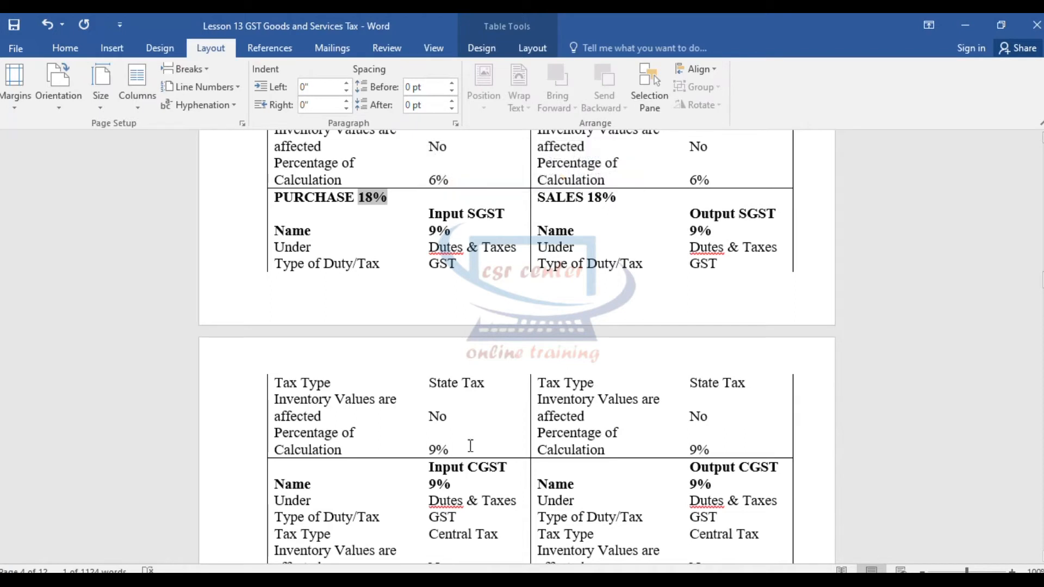
drag(429, 466, 502, 484)
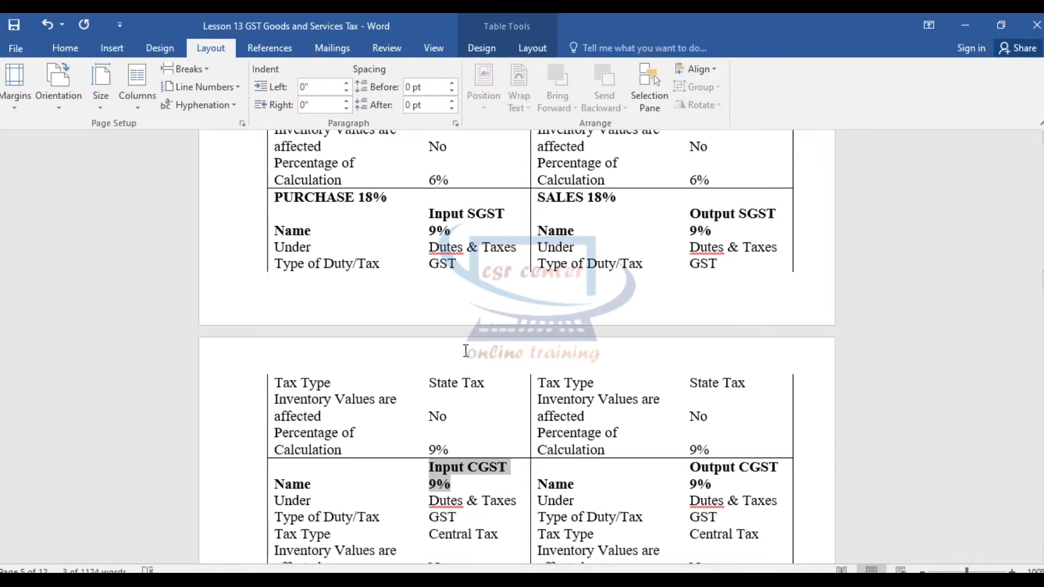
scroll(466, 351, down, 8)
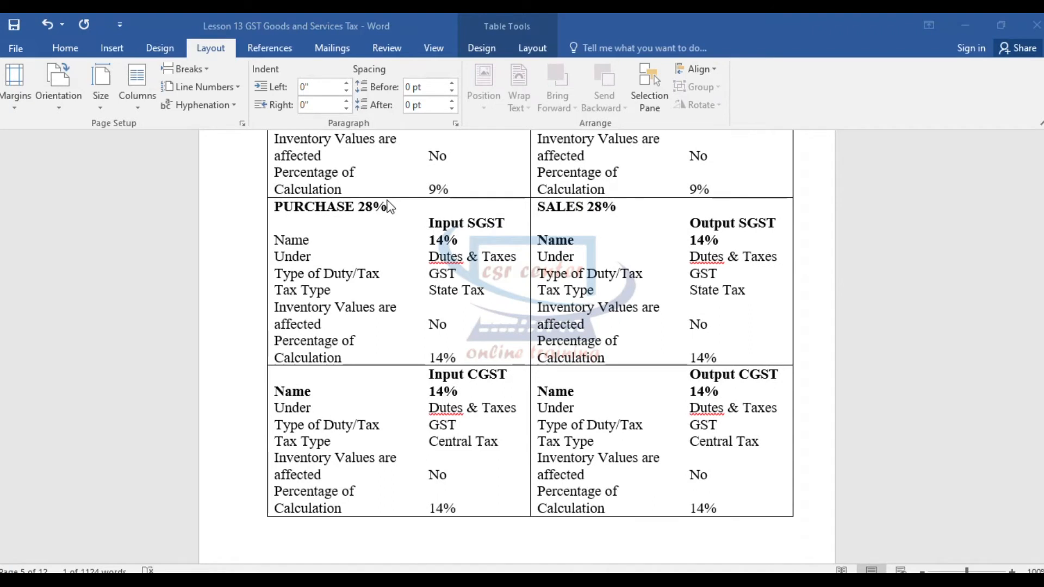
double_click(387, 207)
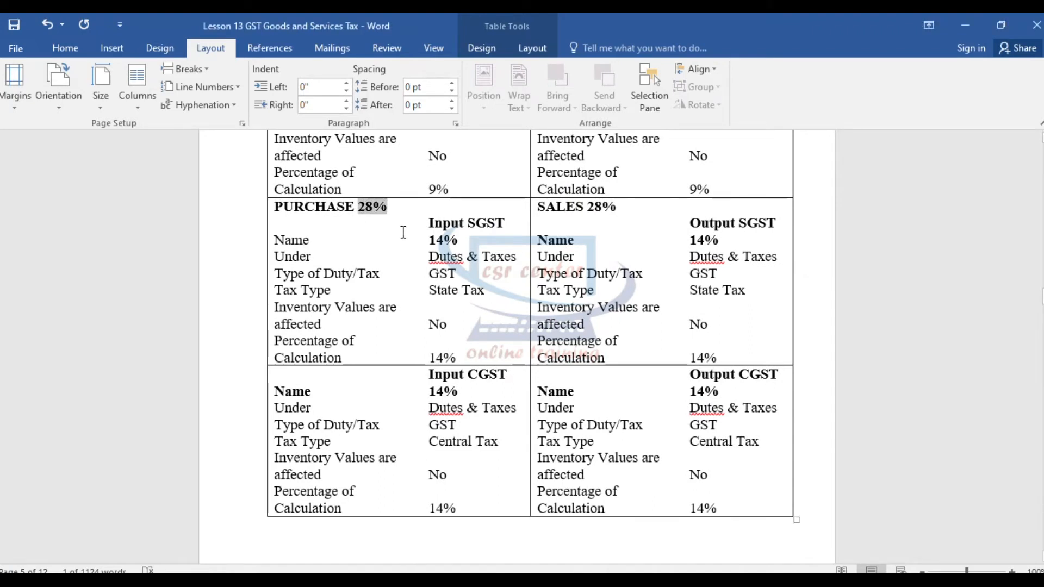
drag(428, 223, 515, 235)
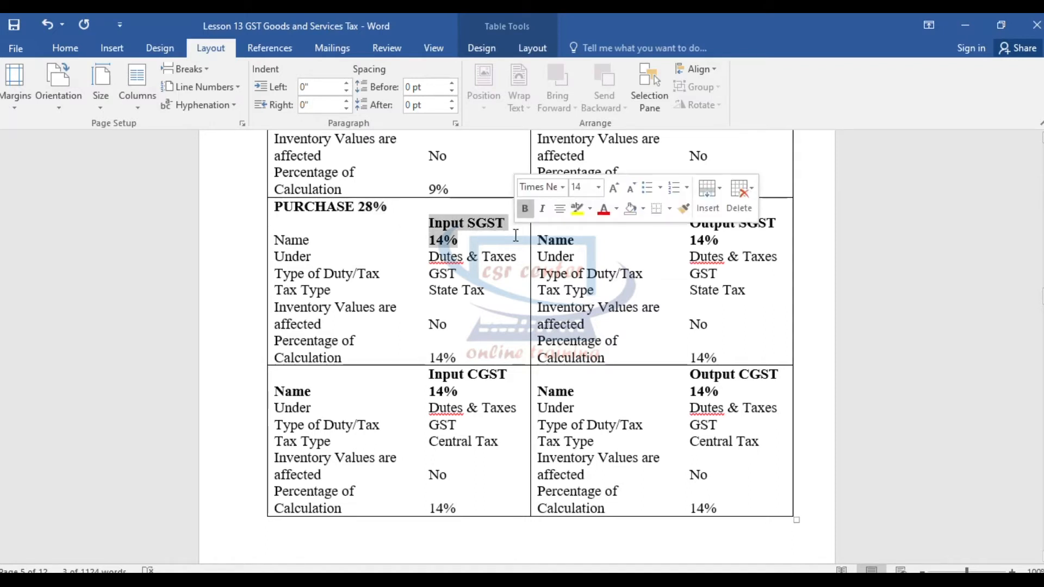
drag(429, 375, 488, 395)
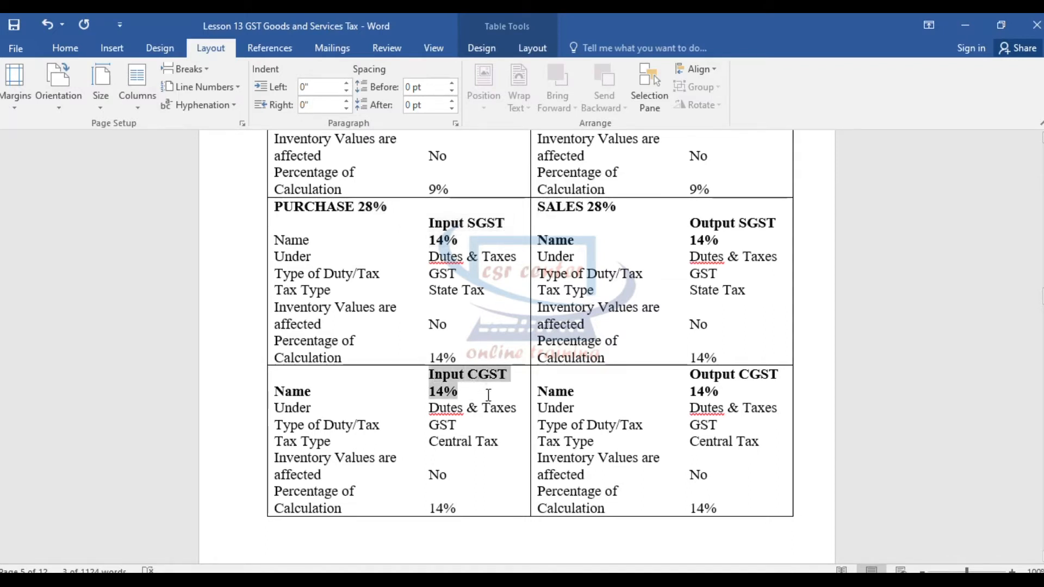
click(458, 351)
scroll(458, 352, down, 4)
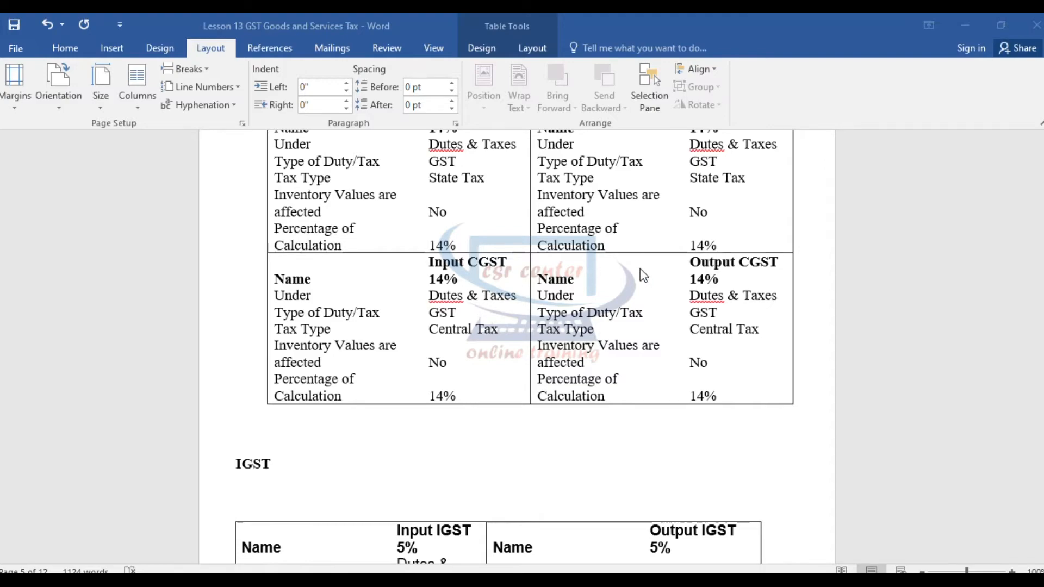
- Return to the start of the ledger table and examine the Output SGST and Output CGST entries for sales at 5% and 12%
scroll(643, 275, up, 10)
scroll(643, 275, up, 7)
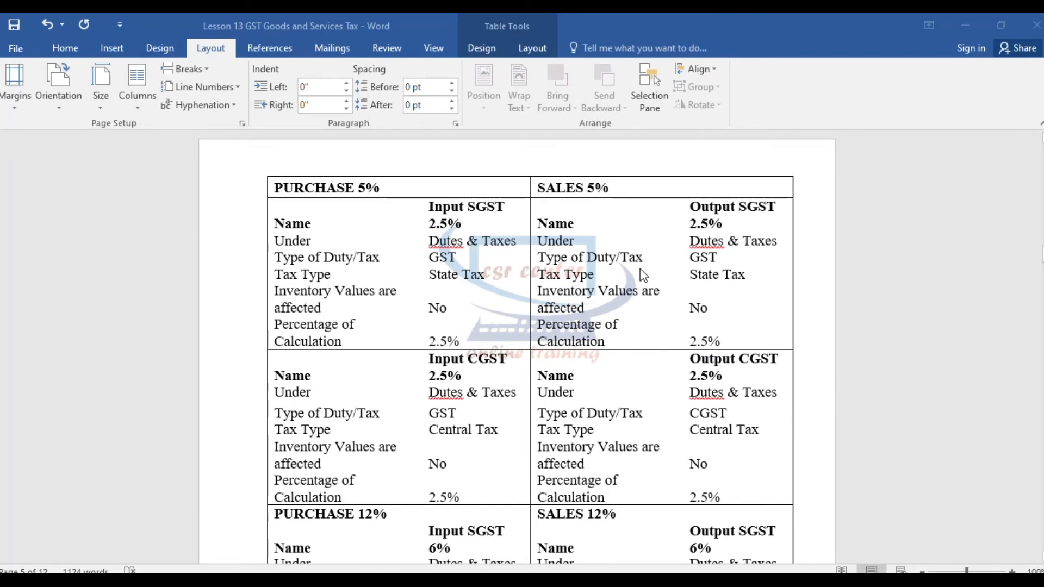
click(597, 188)
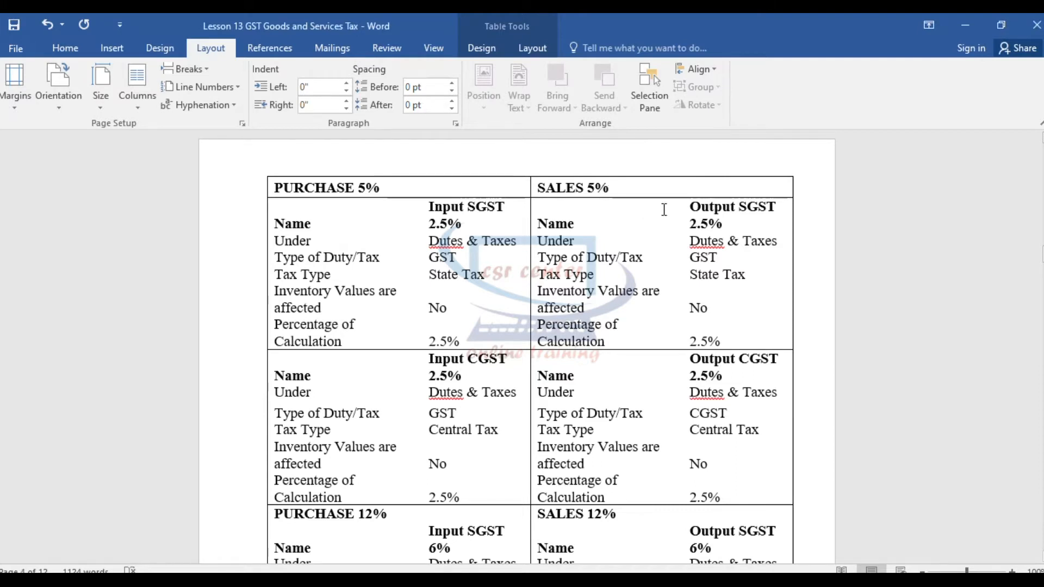
mouse_move(691, 212)
mouse_down()
mouse_move(776, 212)
mouse_move(692, 222)
mouse_up()
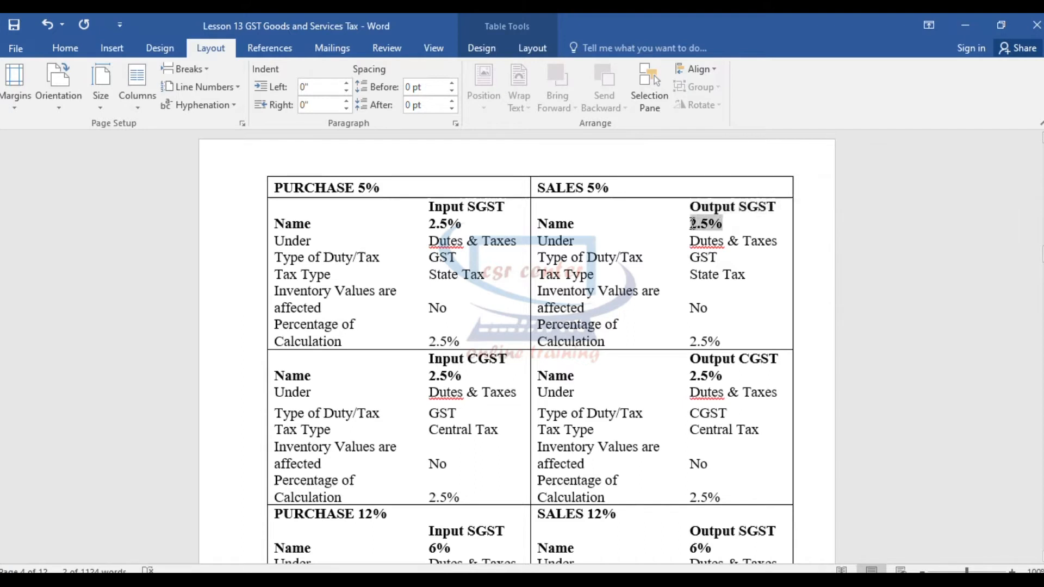
drag(689, 359, 780, 379)
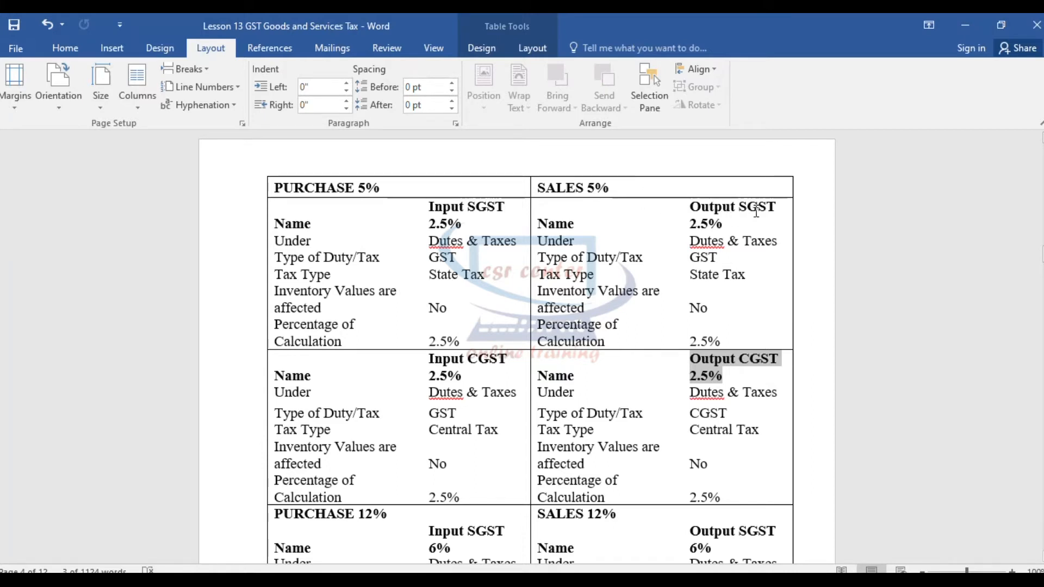
click(734, 367)
scroll(735, 366, down, 5)
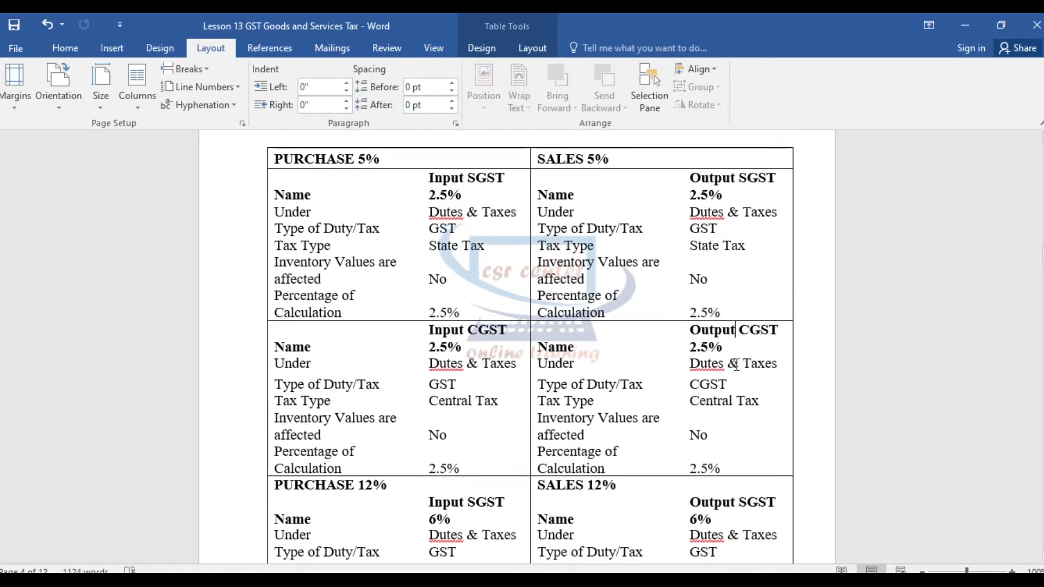
scroll(735, 364, down, 3)
drag(588, 141, 626, 147)
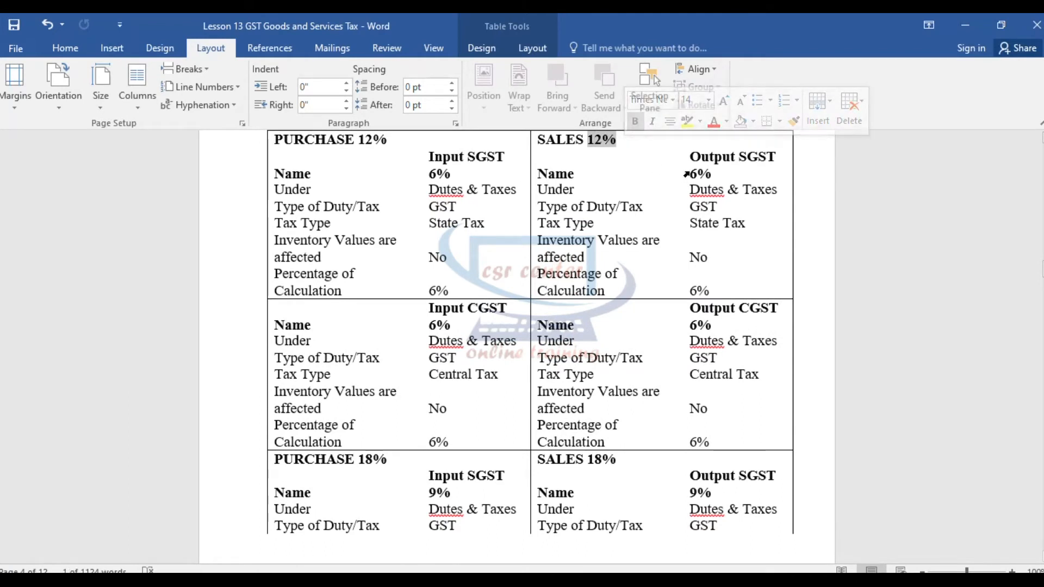
drag(689, 155, 745, 176)
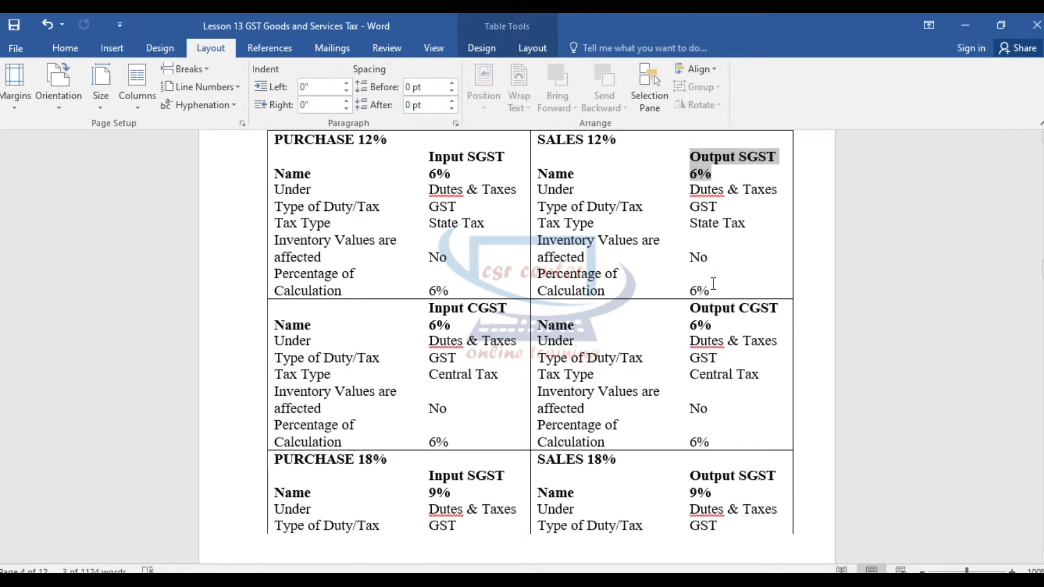
drag(698, 311, 743, 325)
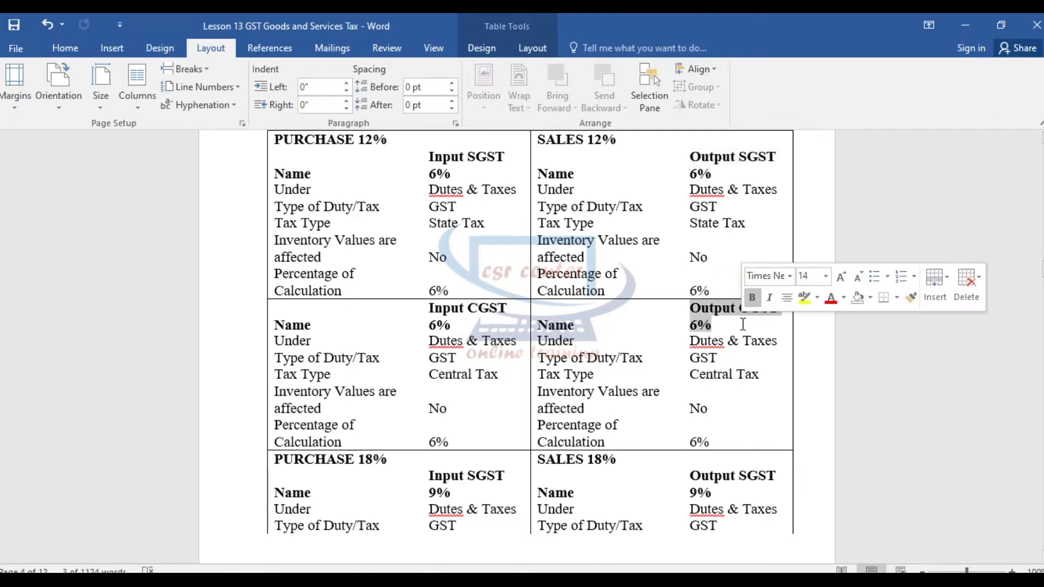
- Examine the Output SGST and Output CGST ledger entries for sales at 18% and 28%
scroll(706, 353, down, 5)
drag(617, 234, 589, 235)
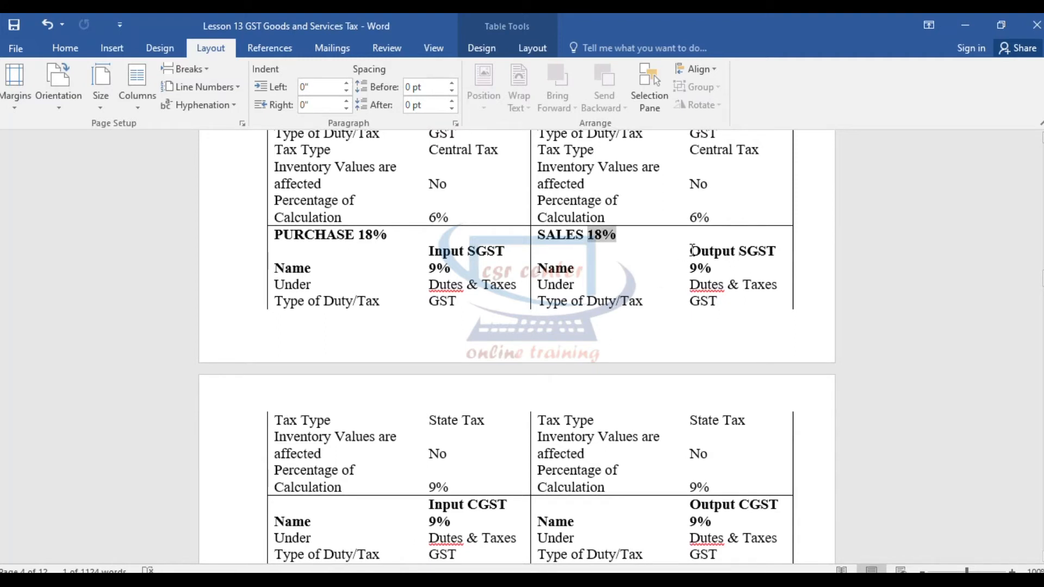
drag(695, 250, 749, 268)
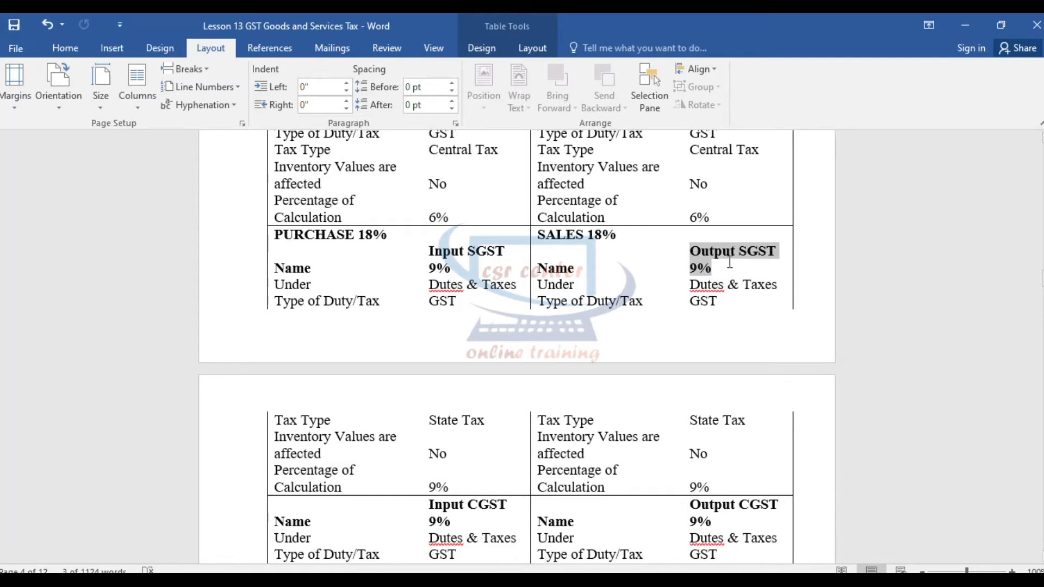
scroll(723, 269, down, 3)
drag(693, 313, 712, 334)
scroll(740, 389, down, 3)
scroll(739, 389, down, 3)
drag(626, 169, 537, 169)
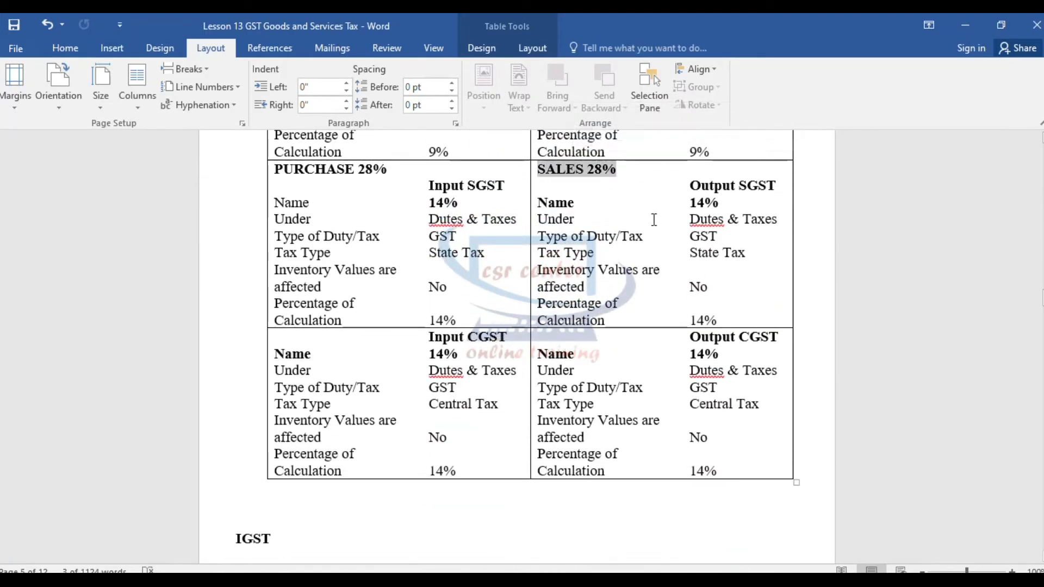
click(683, 184)
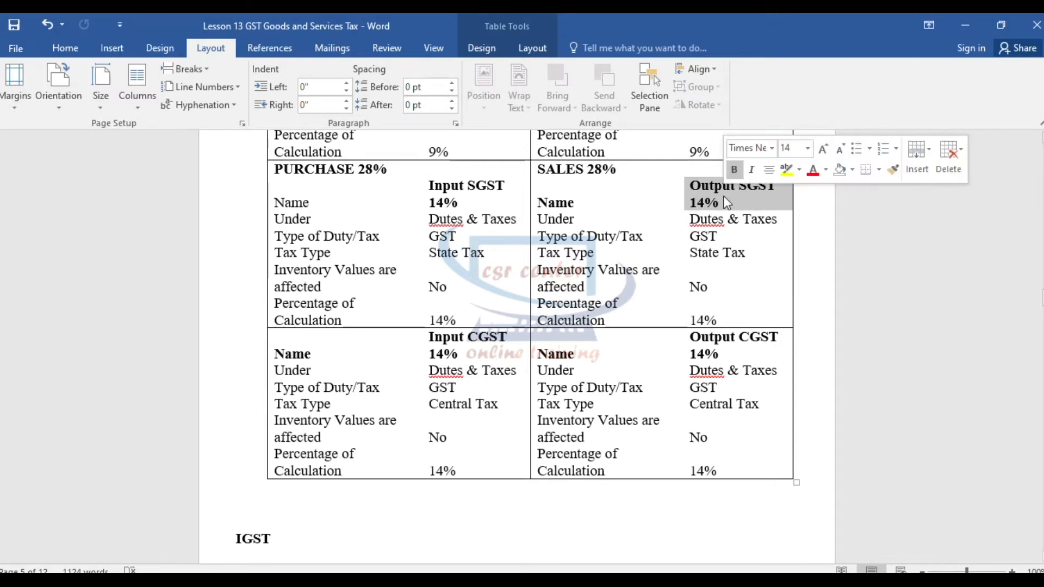
drag(696, 340, 728, 356)
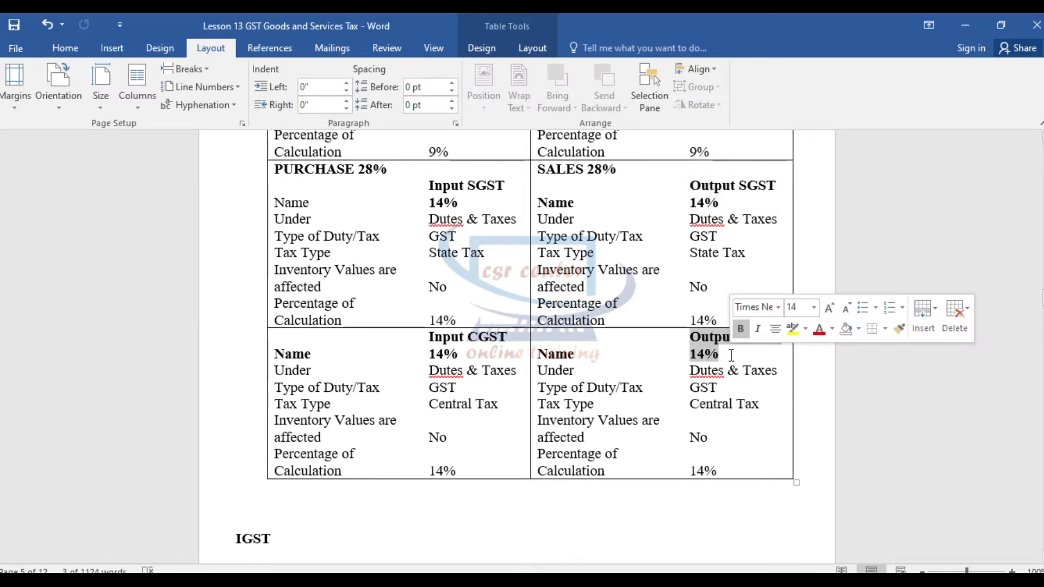
click(678, 349)
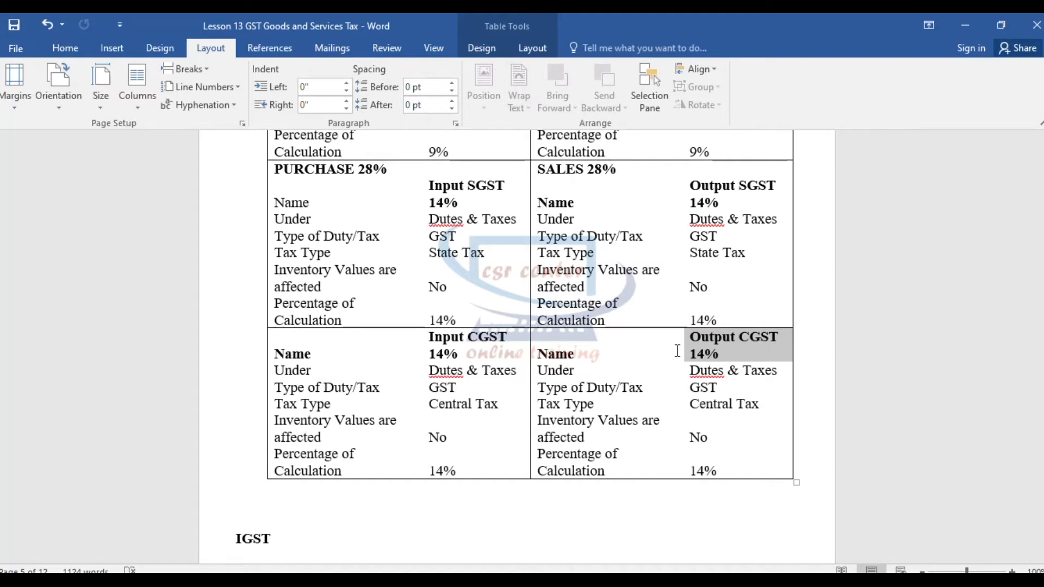
- Examine the Input IGST ledger details from 5% to 28%, undoing the accidental column width change in the table
scroll(676, 351, down, 6)
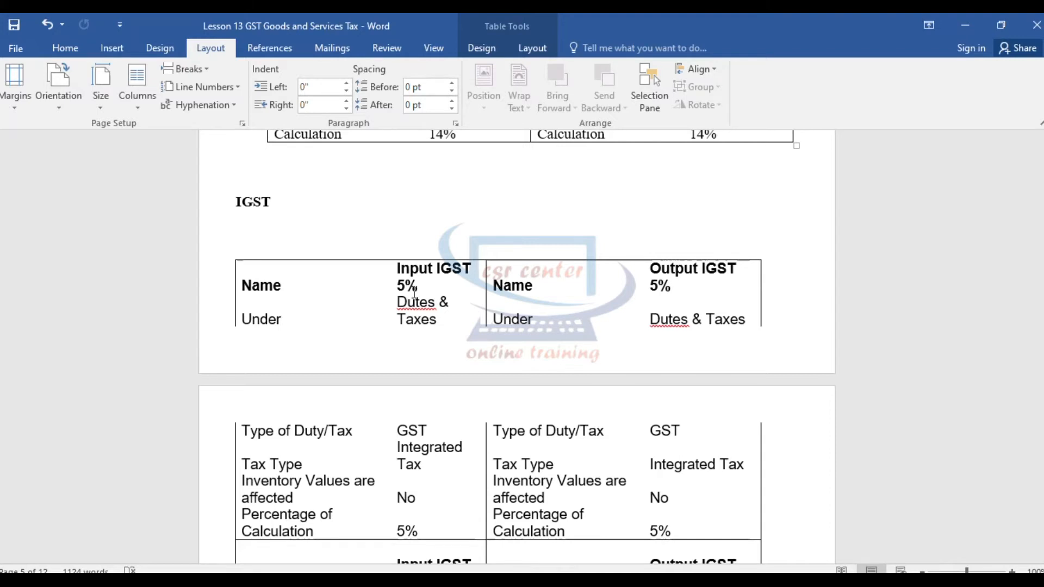
scroll(415, 293, down, 7)
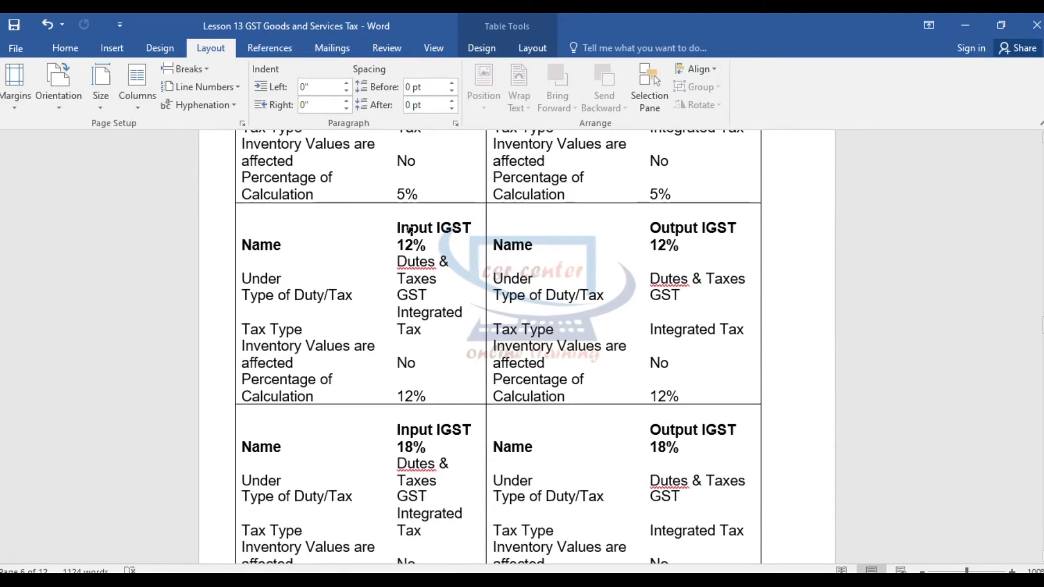
drag(401, 227, 438, 247)
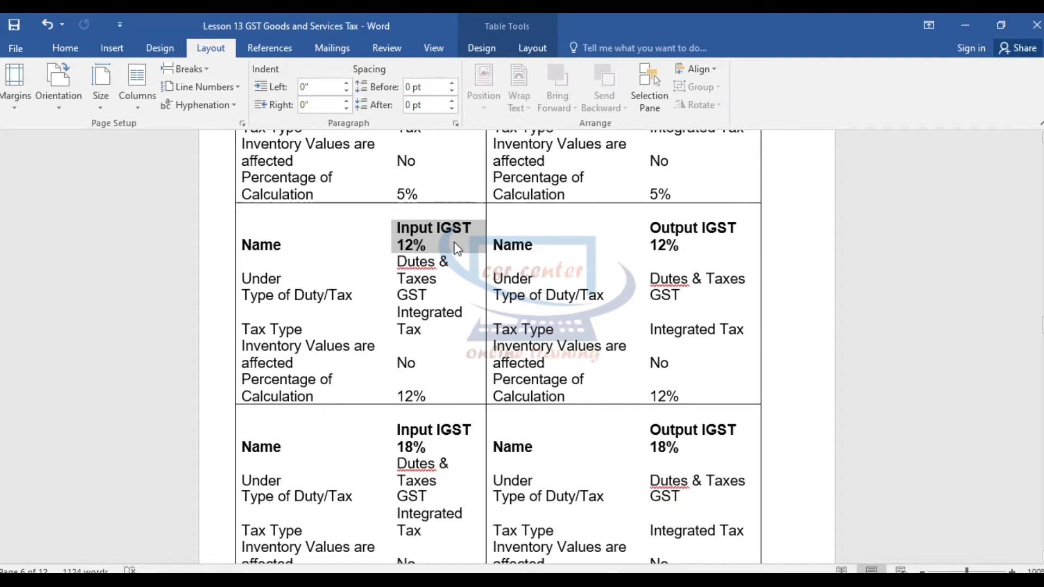
scroll(440, 255, down, 3)
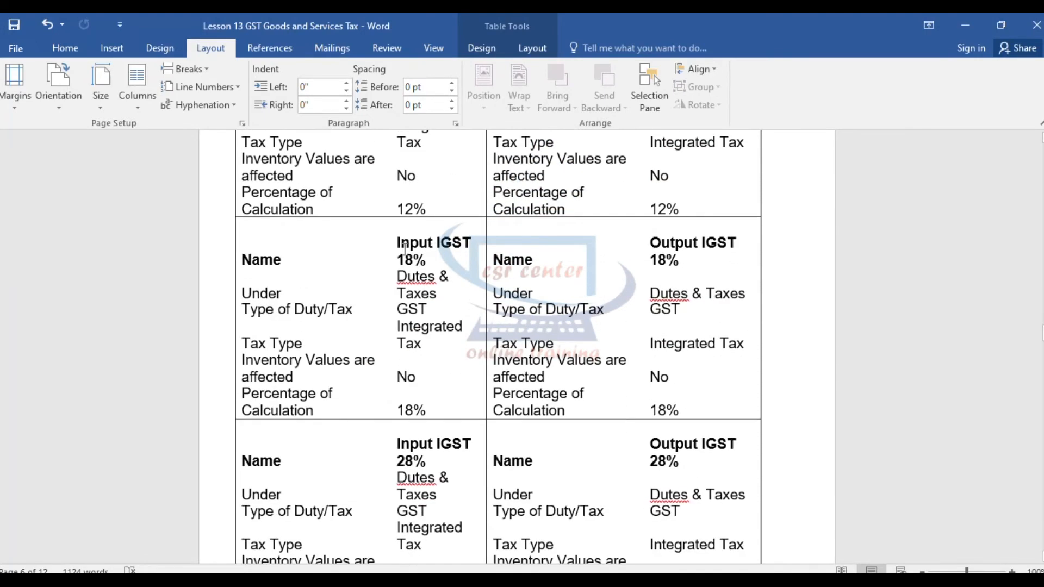
drag(395, 239, 435, 296)
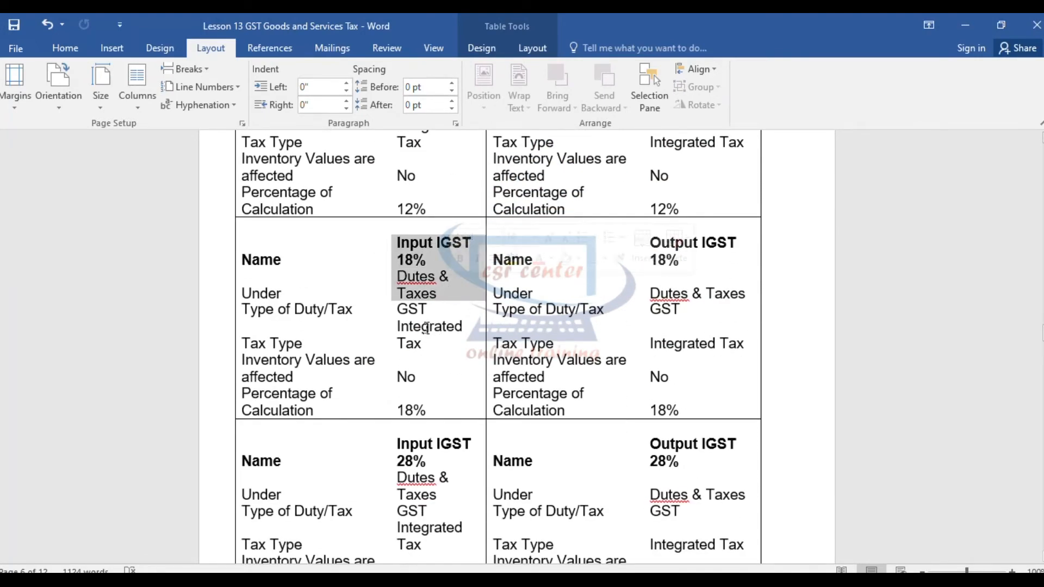
scroll(438, 337, down, 3)
drag(391, 324, 448, 322)
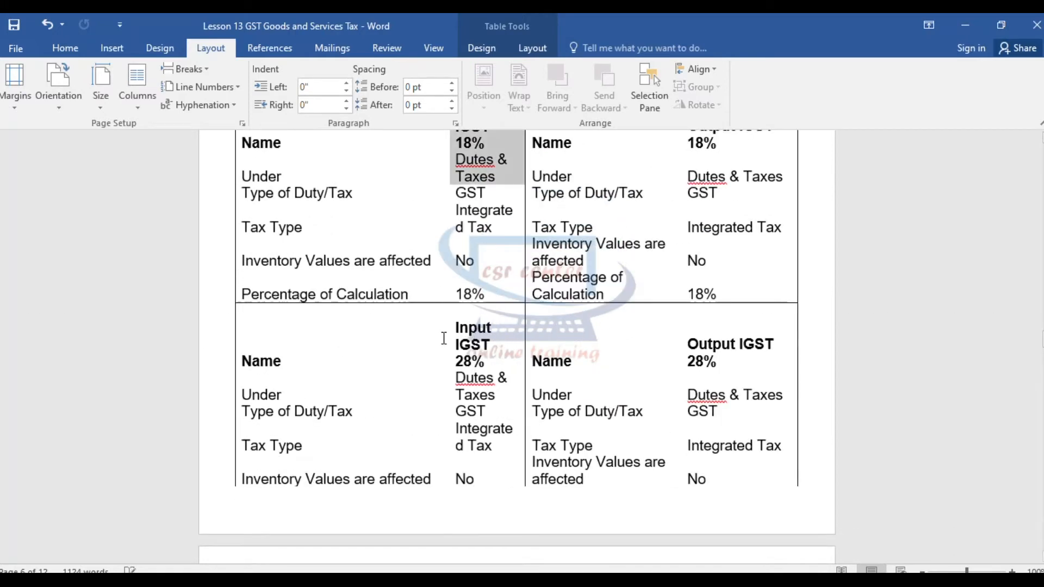
key(ctrl+z)
- Examine the Output IGST ledger entries at 5%, 12%, 18% and 28% in the IGST table
scroll(664, 310, down, 3)
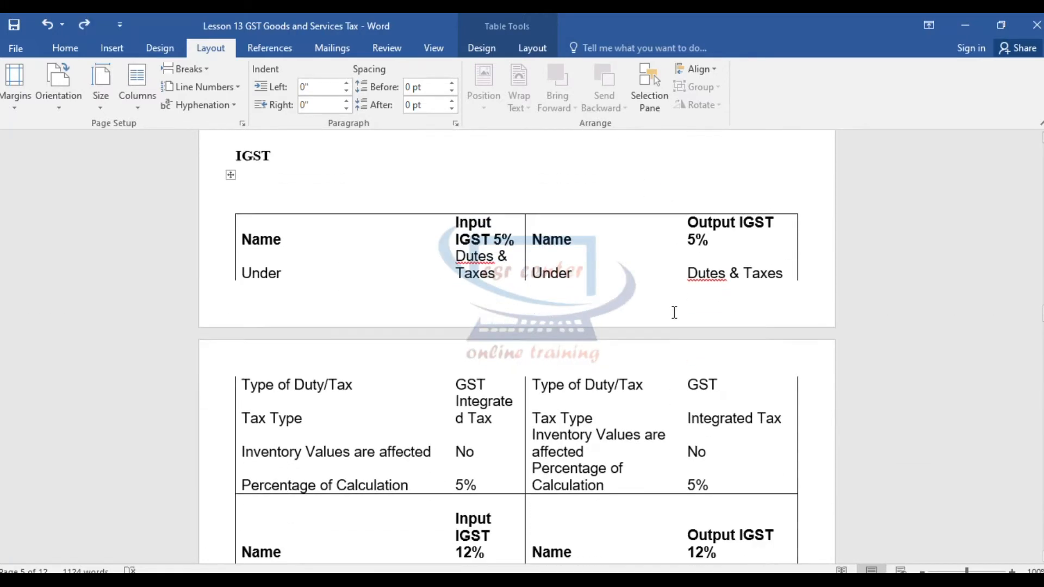
drag(688, 194, 724, 212)
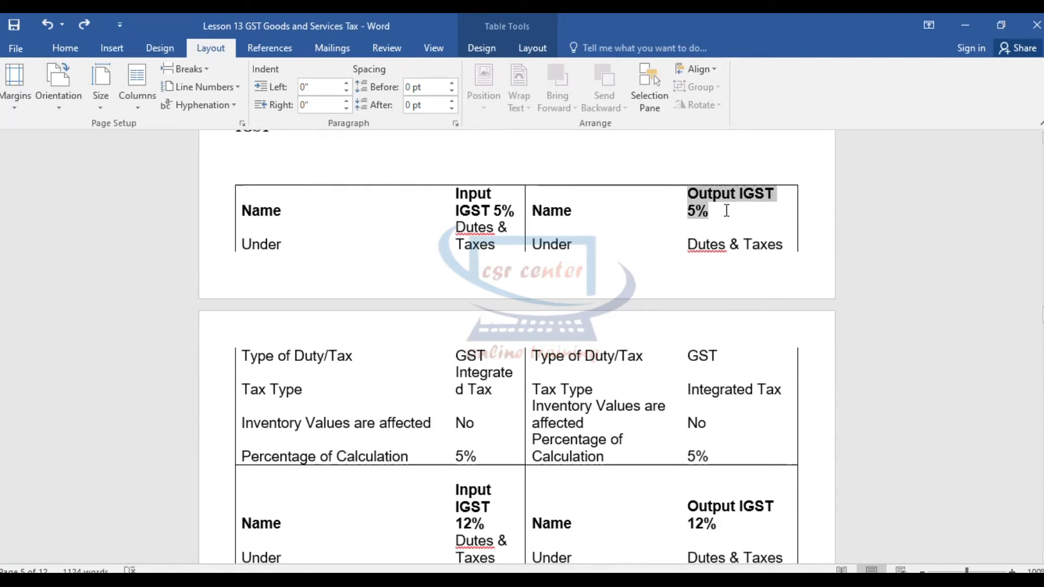
scroll(724, 269, down, 3)
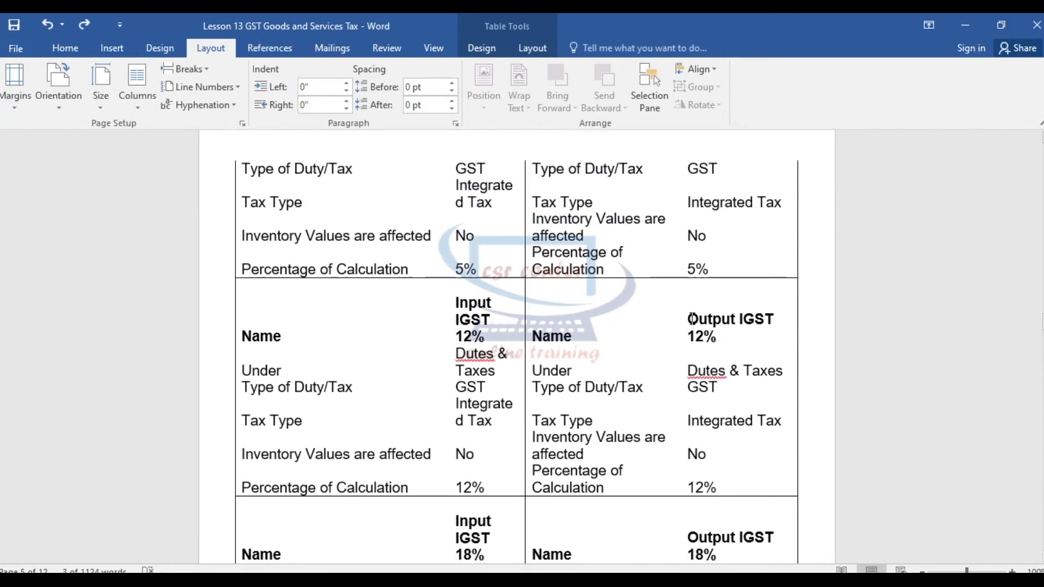
drag(688, 320, 732, 335)
scroll(733, 335, down, 5)
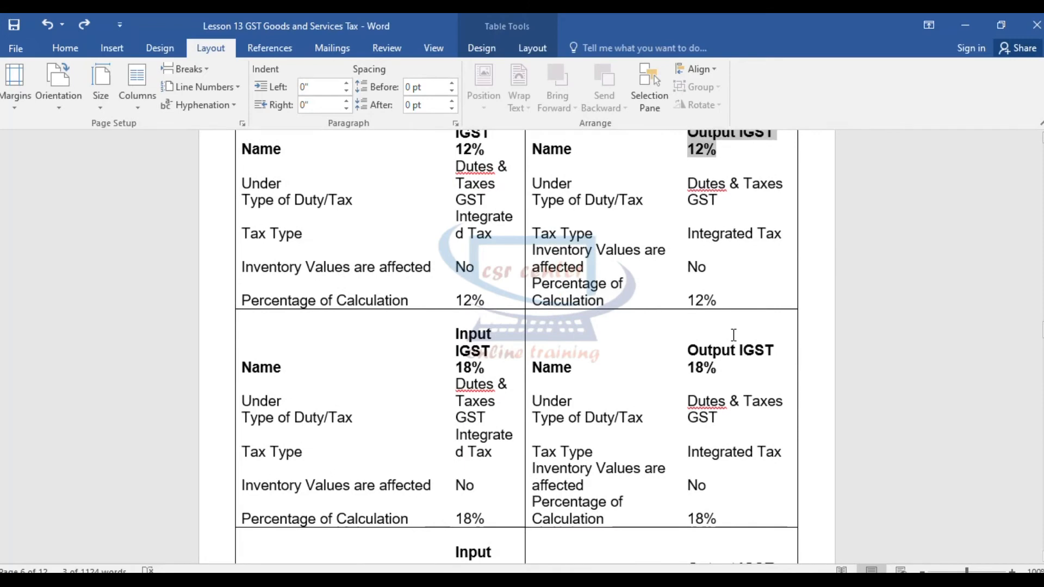
drag(689, 237, 732, 263)
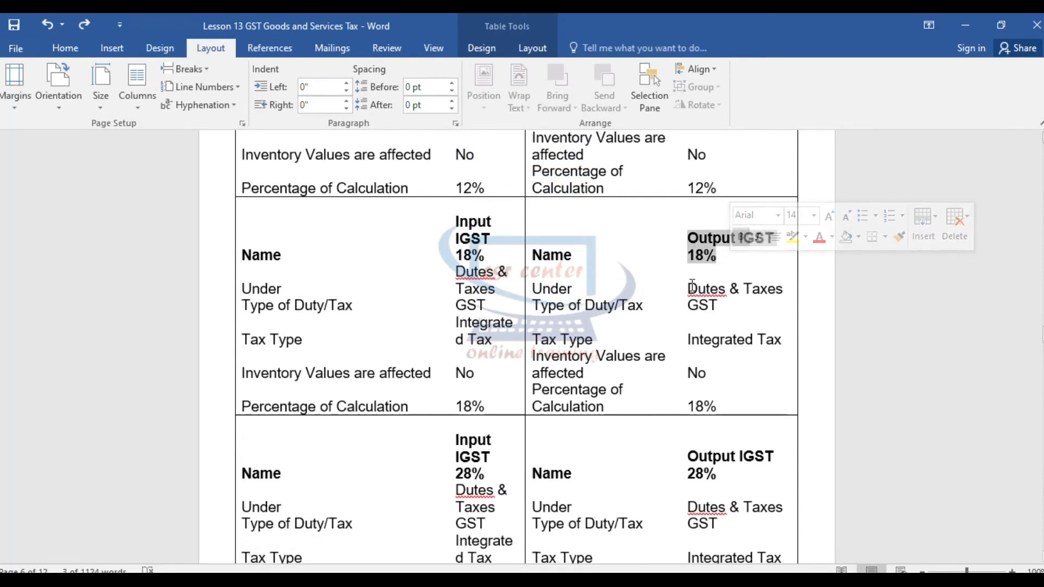
scroll(689, 280, down, 3)
drag(688, 308, 741, 330)
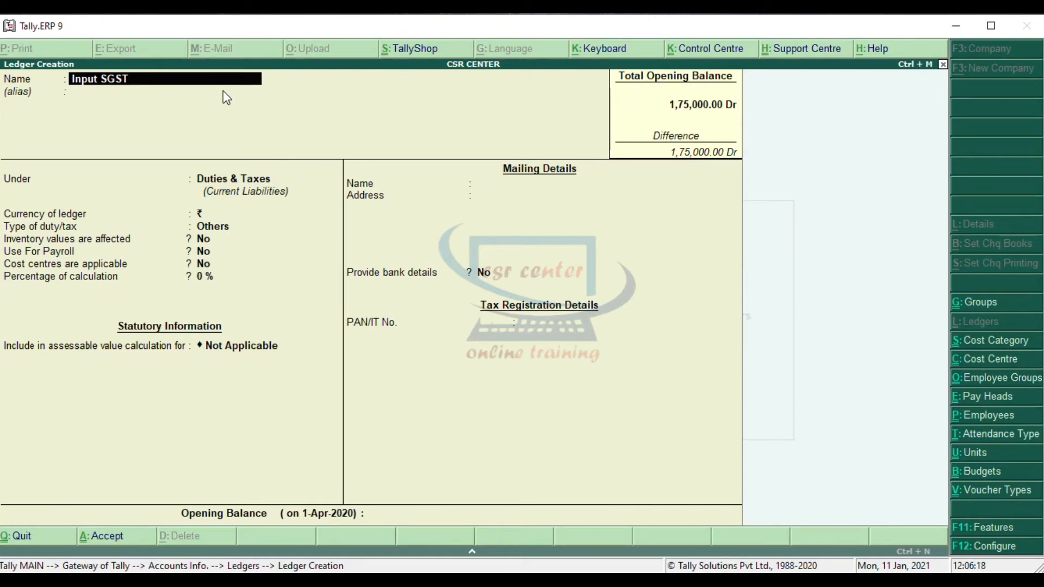
- Name the new ledger Input SGST 2.5% without an alias and place it under Duties & Taxes
text(2.5%)
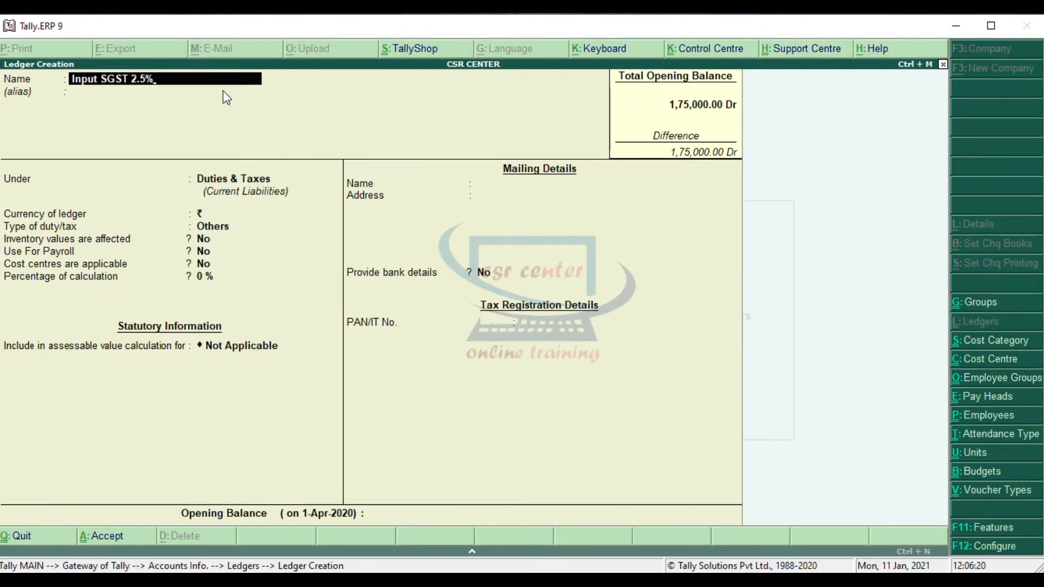
key(Return)
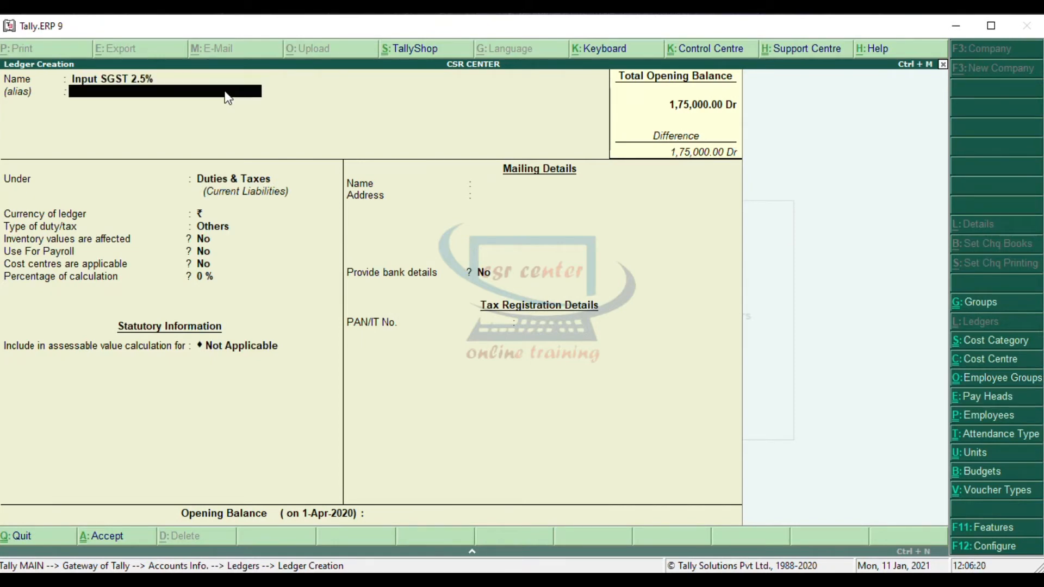
key(Return)
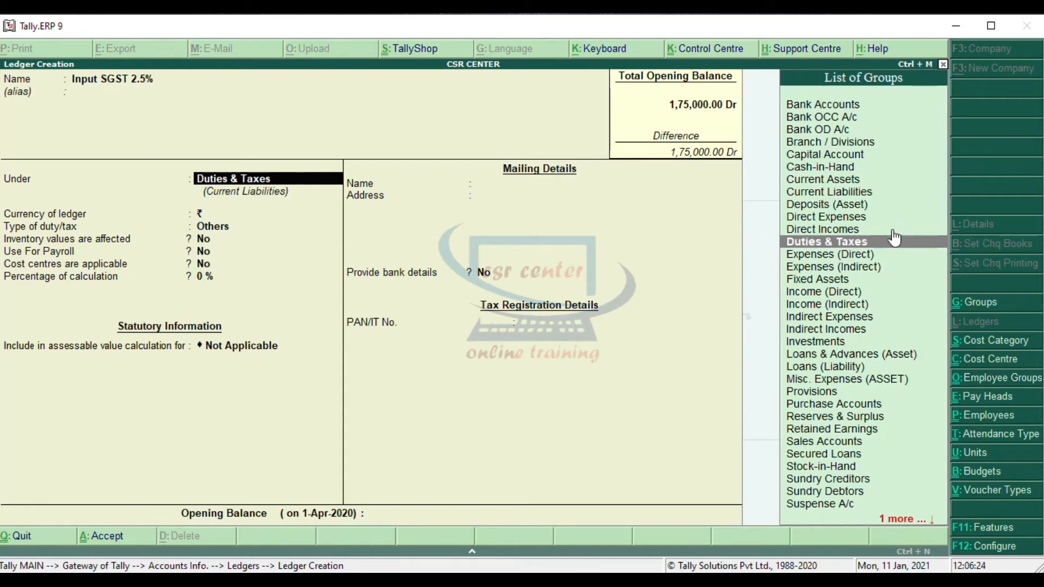
click(870, 241)
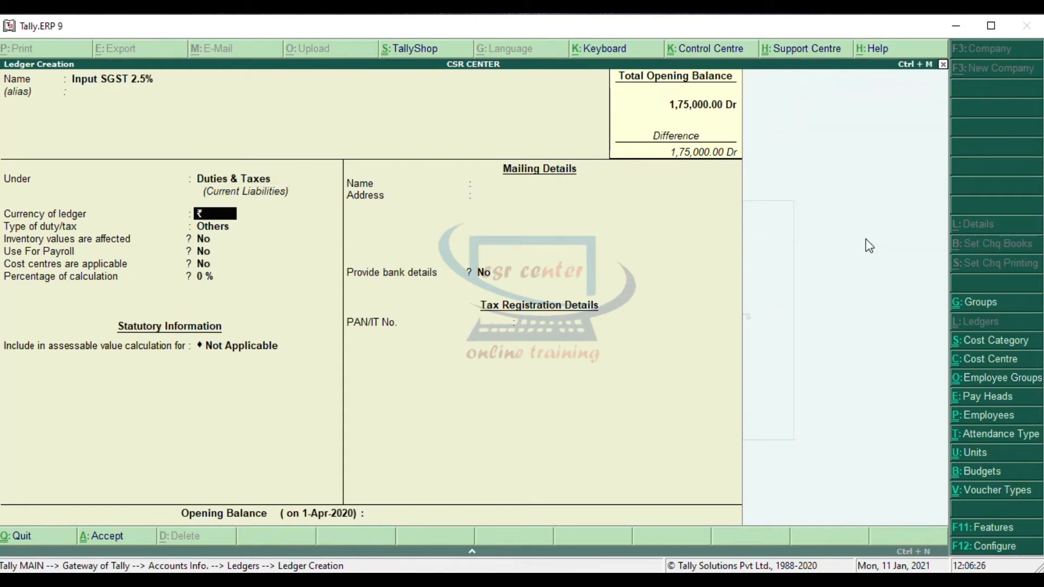
- Keep the rupee currency and set the ledger's type of duty/tax to GST with State Tax as the tax type
key(Return)
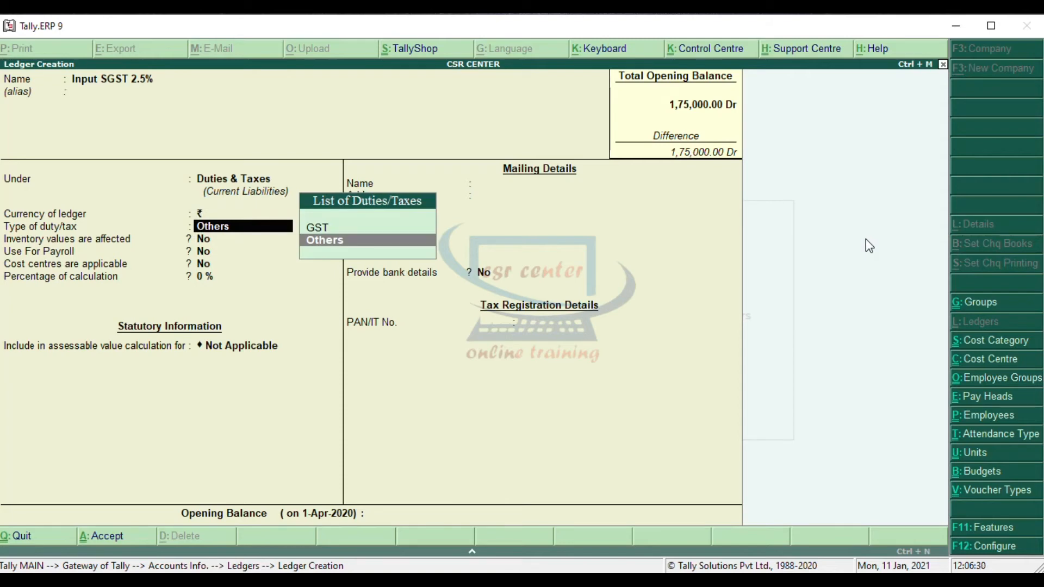
key(Up)
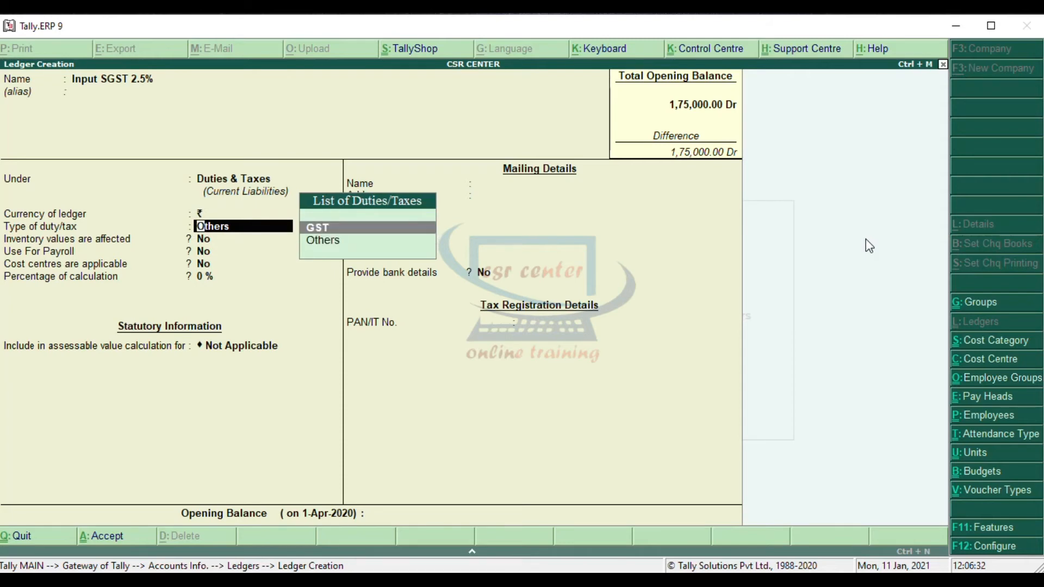
key(Return)
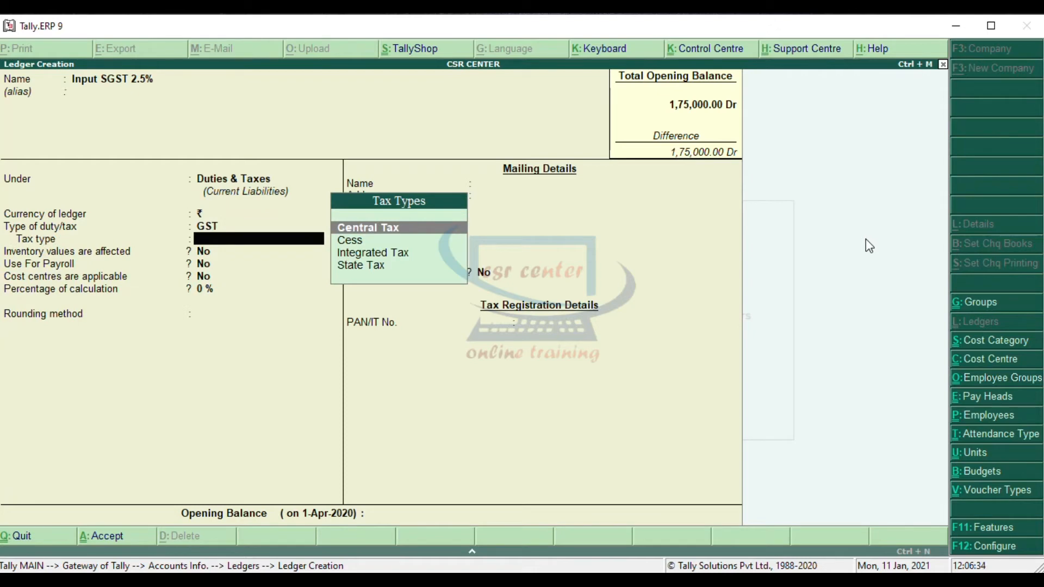
key(Down)
key(Down)
key(Down)
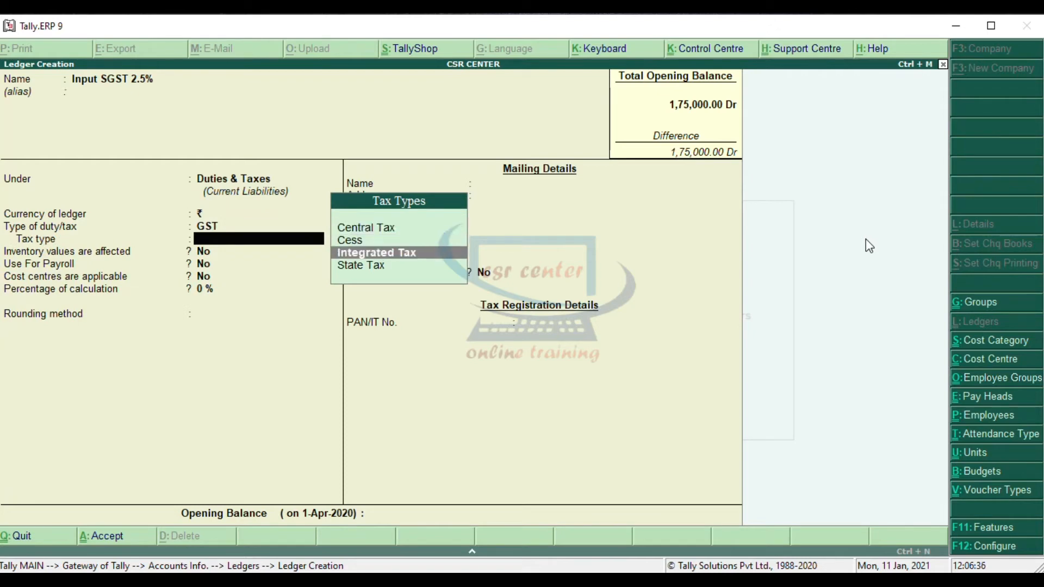
key(Return)
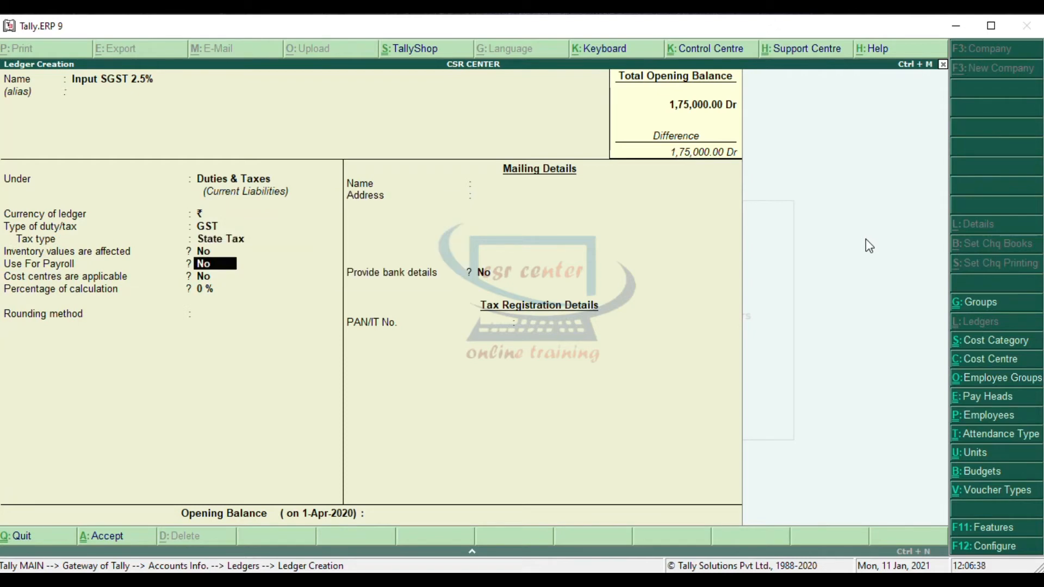
- Set the percentage of calculation to 2.5% with rounding method Not Applicable, and save the Input SGST ledger without an opening balance
key(Return)
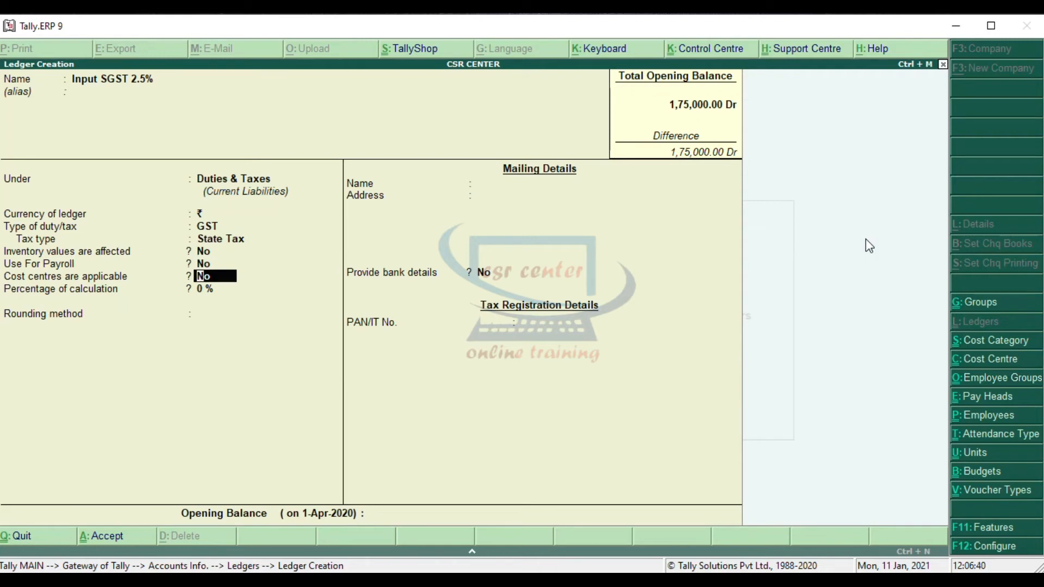
key(Return)
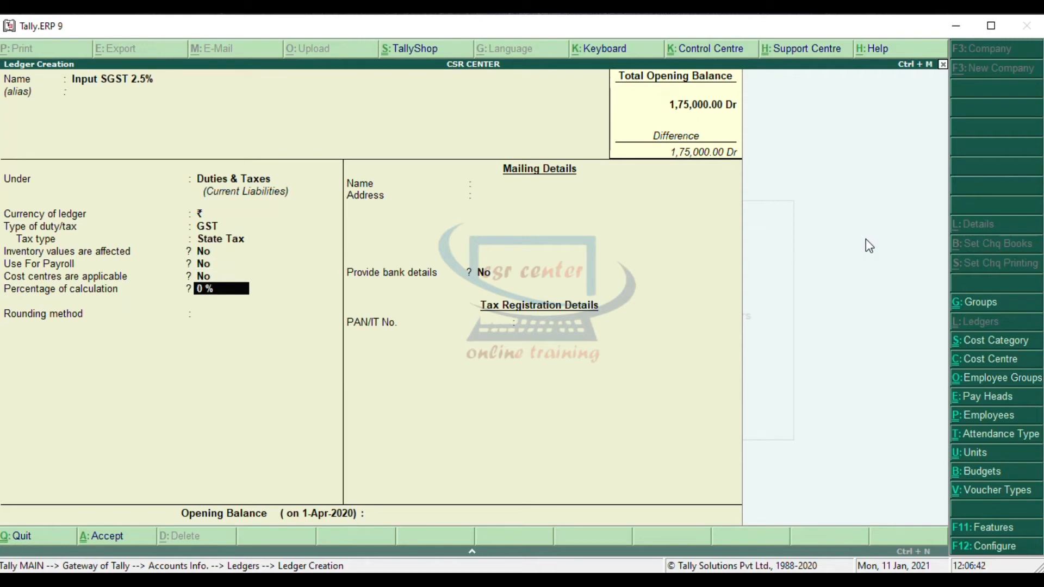
text(2.5)
key(Return)
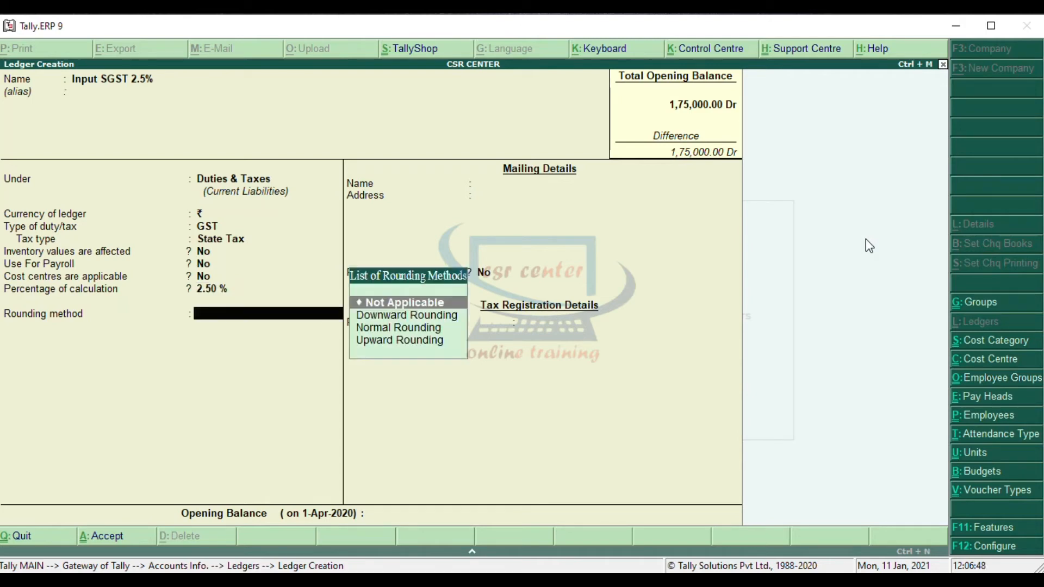
key(Return)
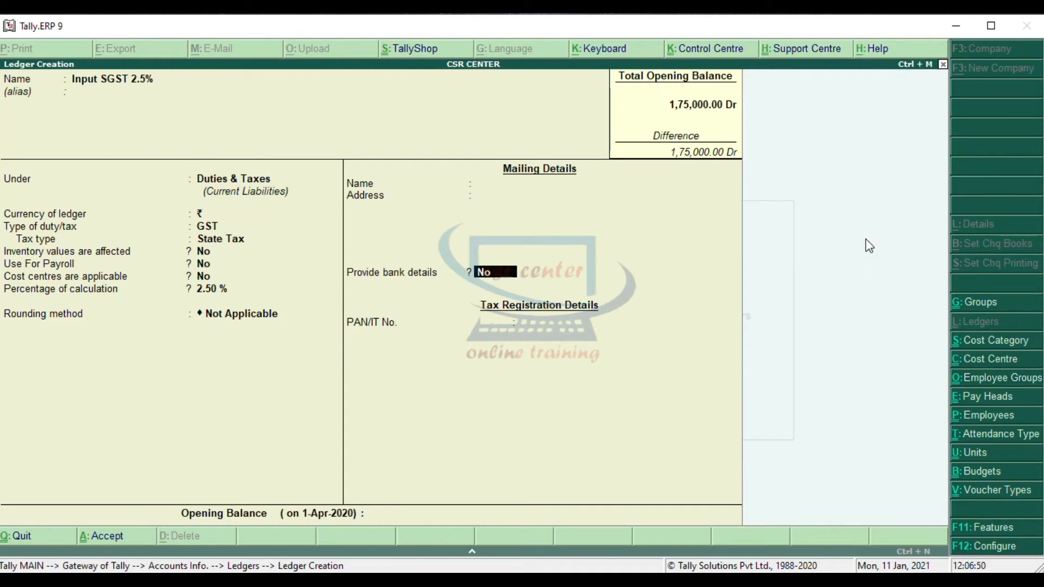
key(Return)
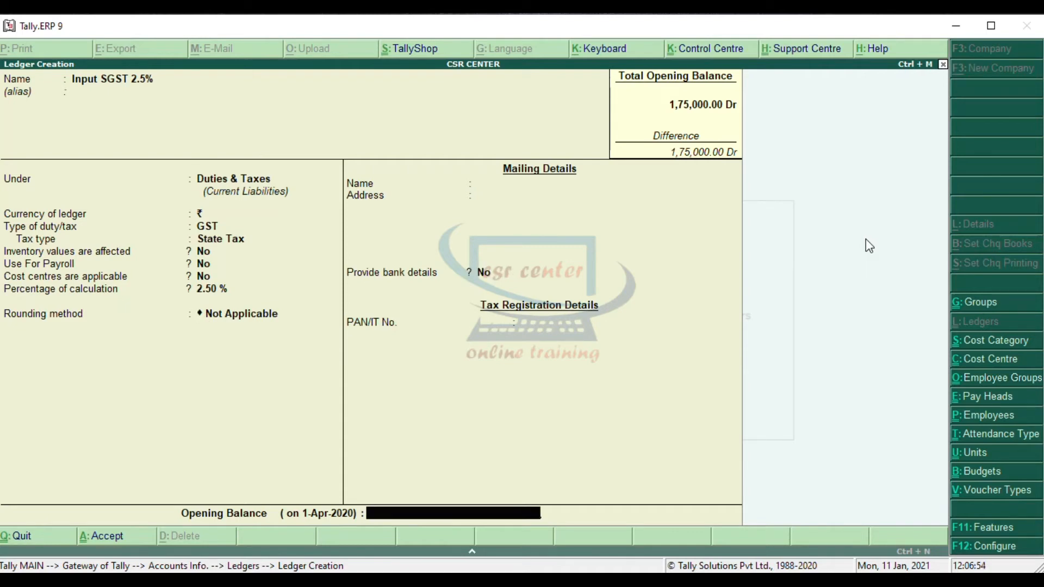
key(Return)
key(Return)
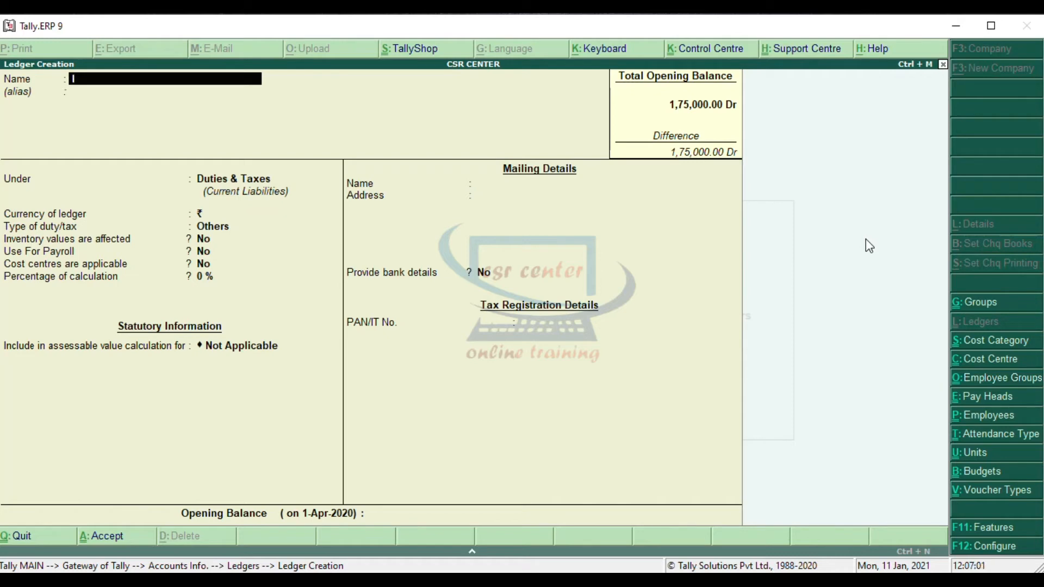
- Start the next ledger with the name Input CGST 2.5%, no alias, under the Duties & Taxes group
text(Input CGST 2.5%)
key(Return)
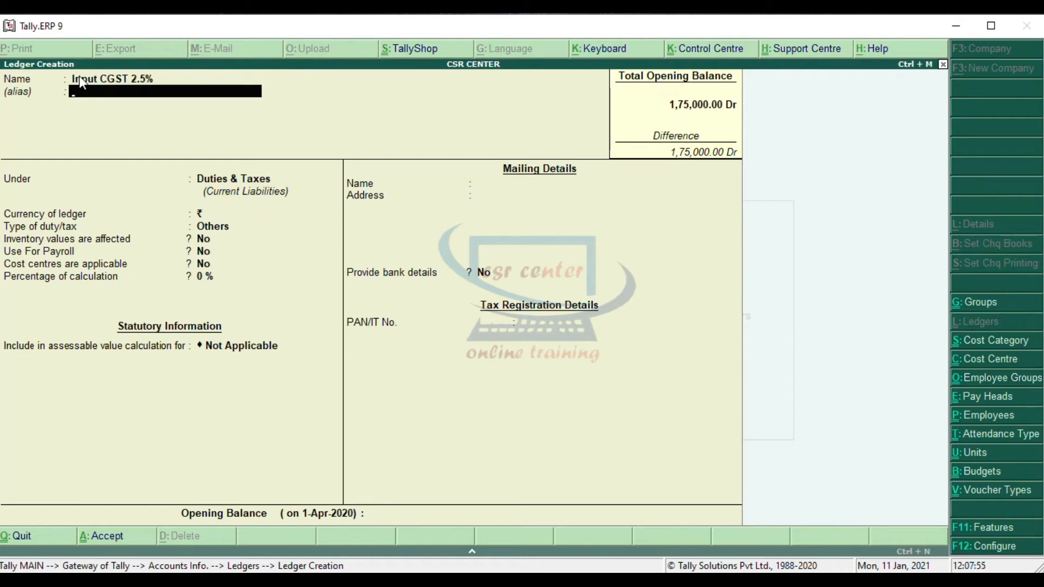
key(Return)
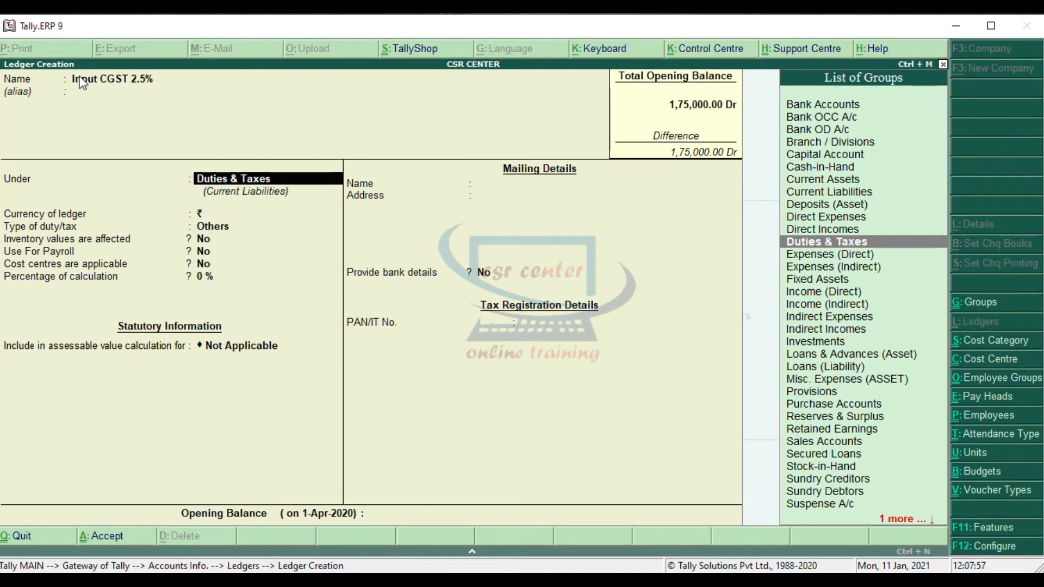
key(Return)
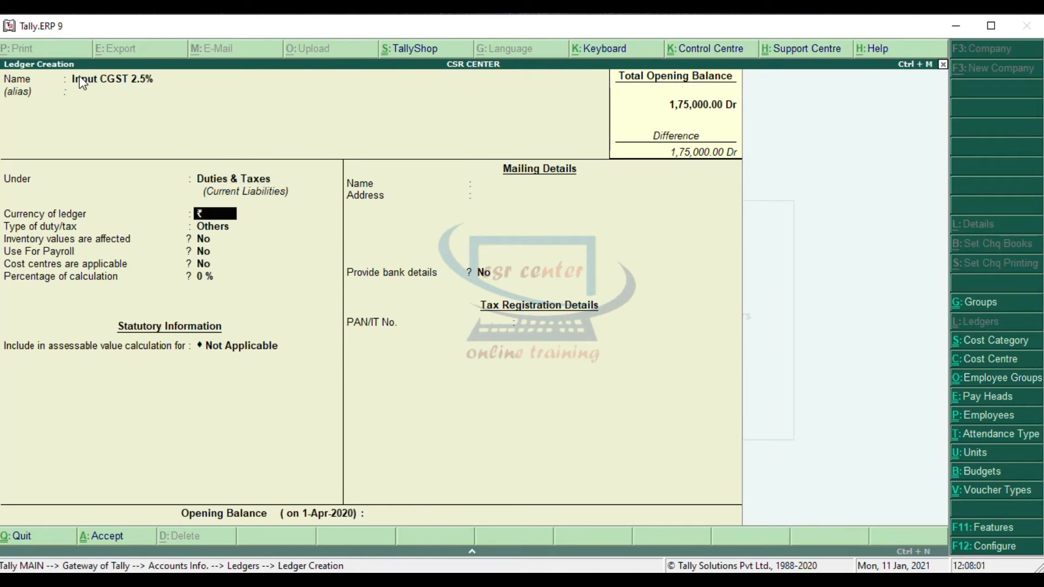
- Set the Input CGST ledger's type of duty/tax to GST and its tax type to Central Tax
key(Return)
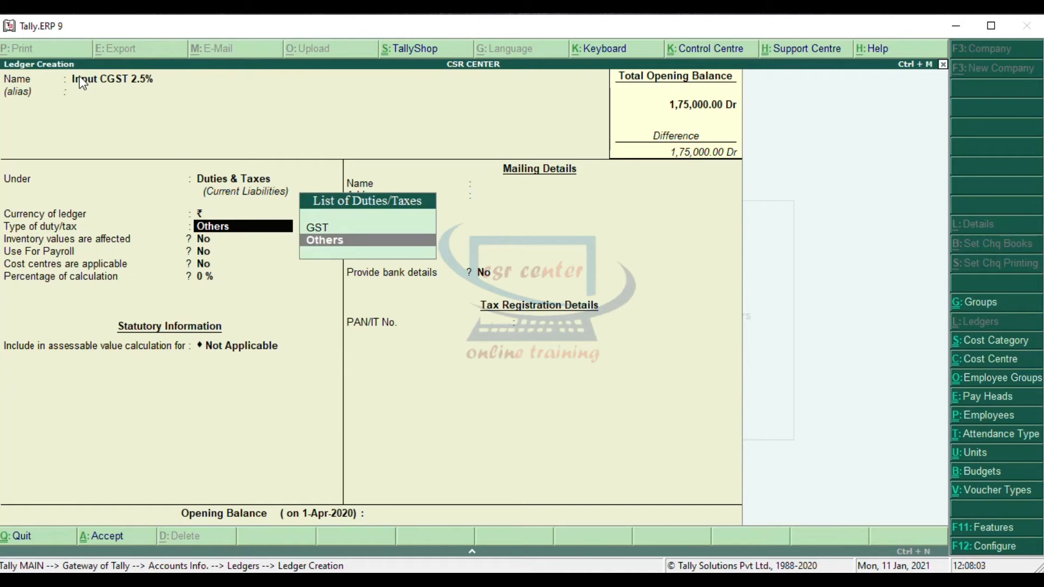
key(Up)
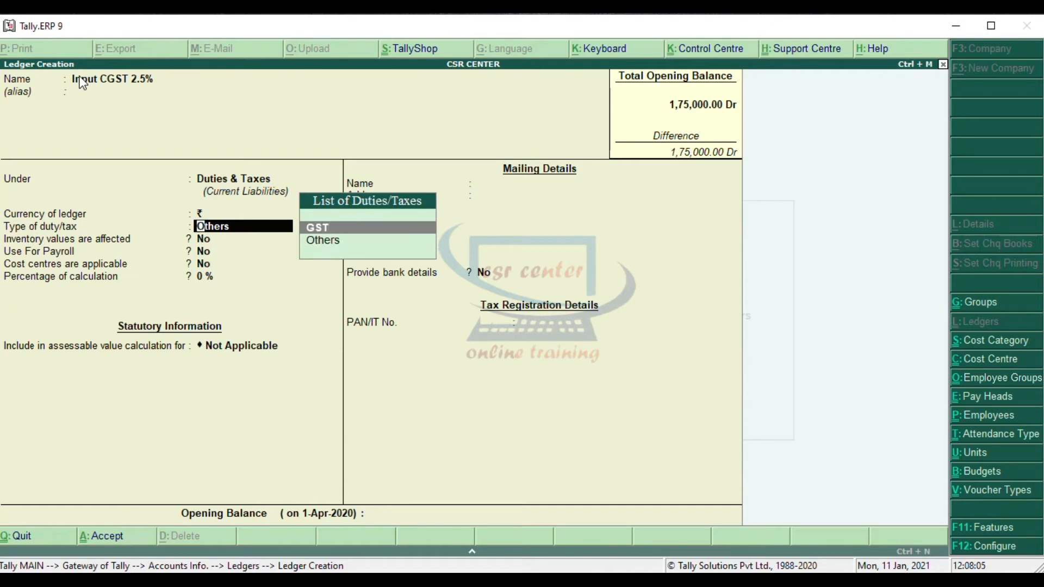
key(Return)
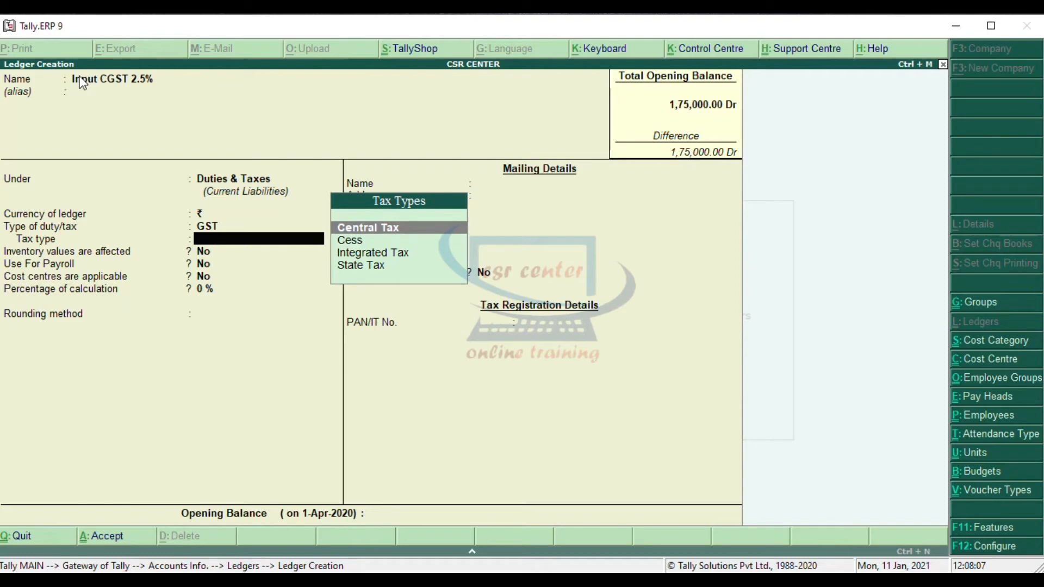
key(Return)
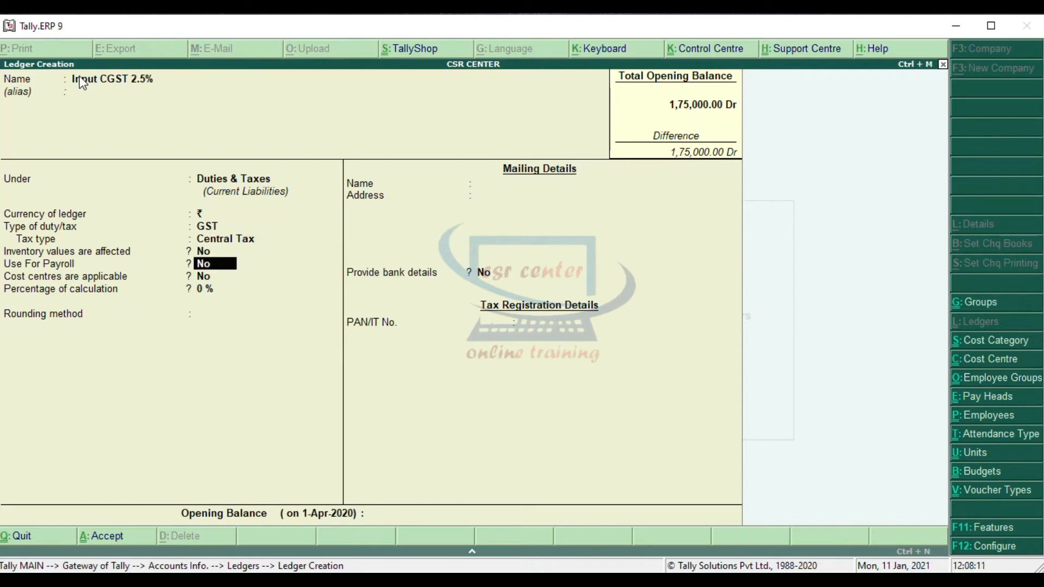
key(Return)
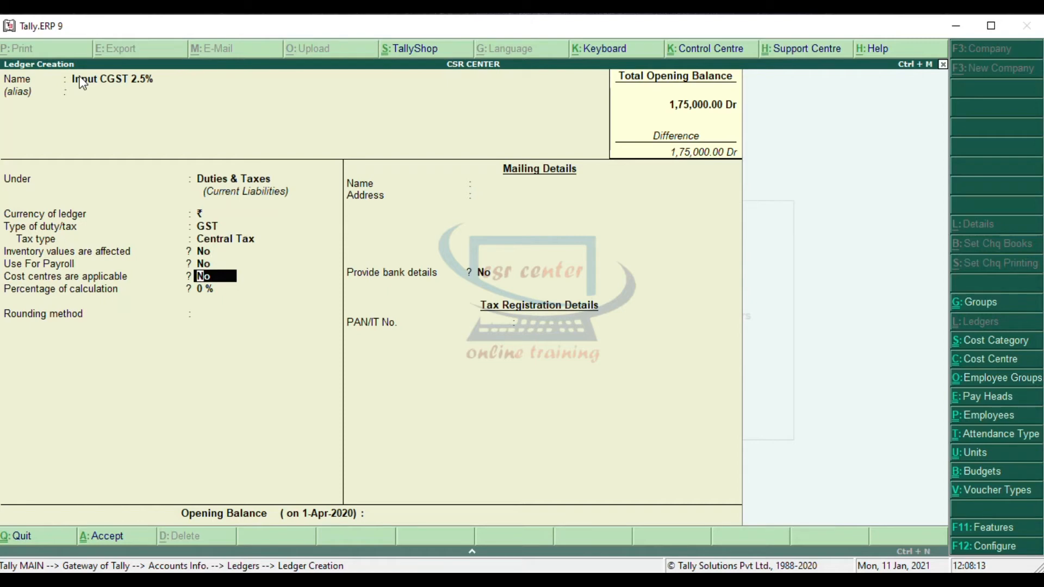
- Set the Input CGST percentage of calculation to 2.5% with rounding method Not Applicable, and save the ledger without bank details or an opening balance
key(Return)
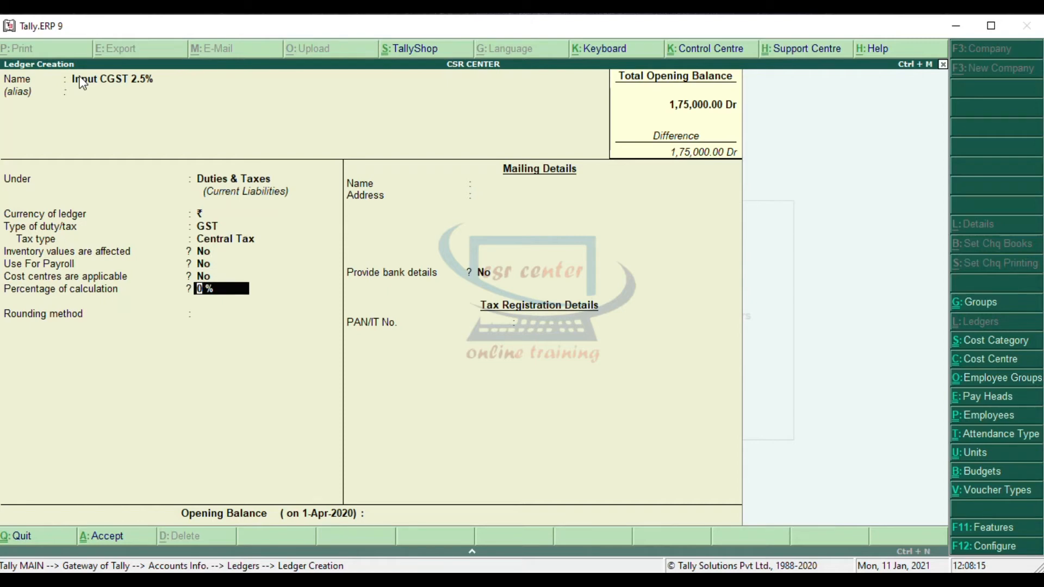
text(2.5)
key(Return)
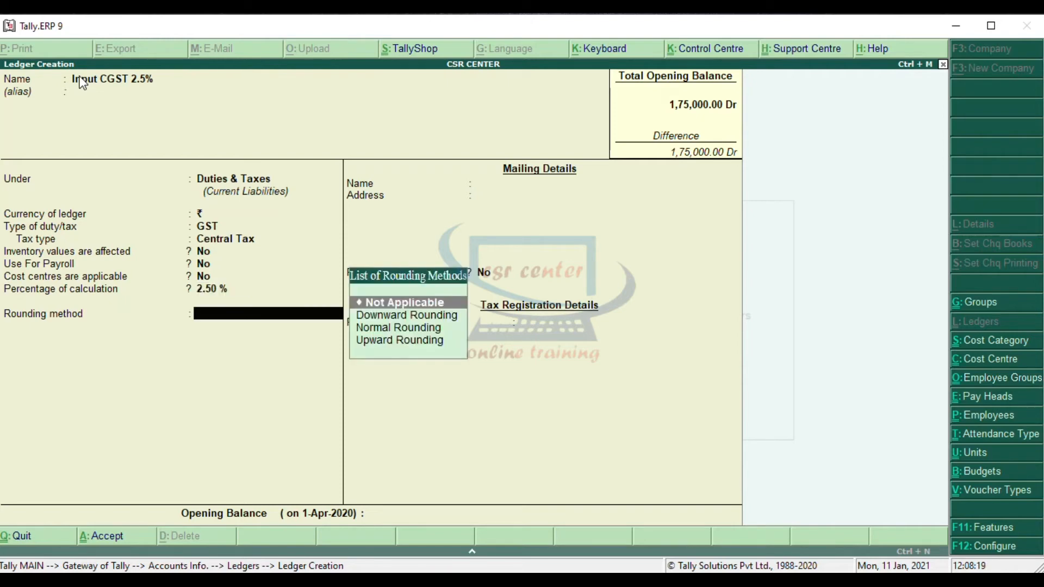
key(Return)
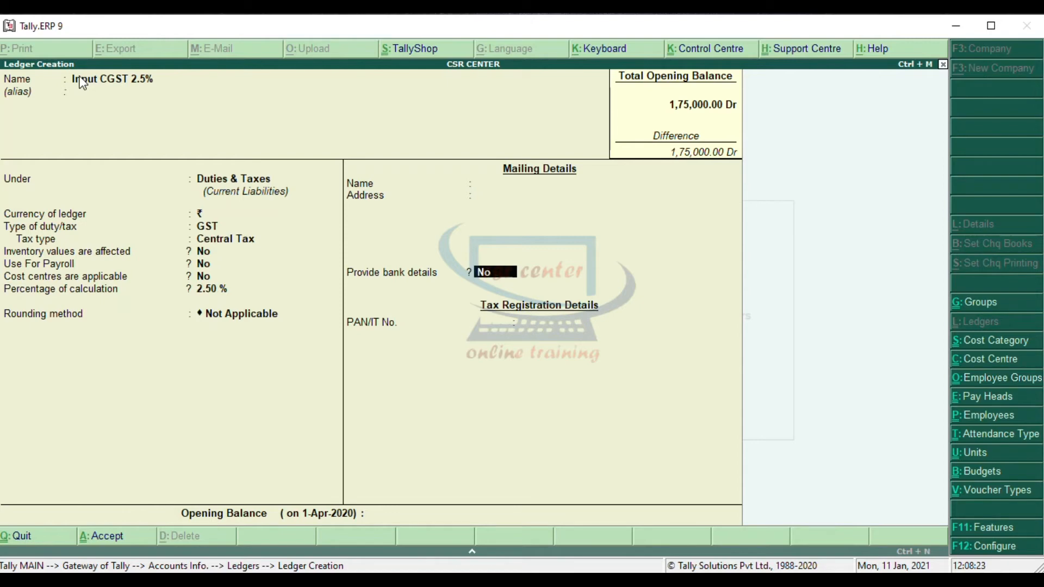
key(Return)
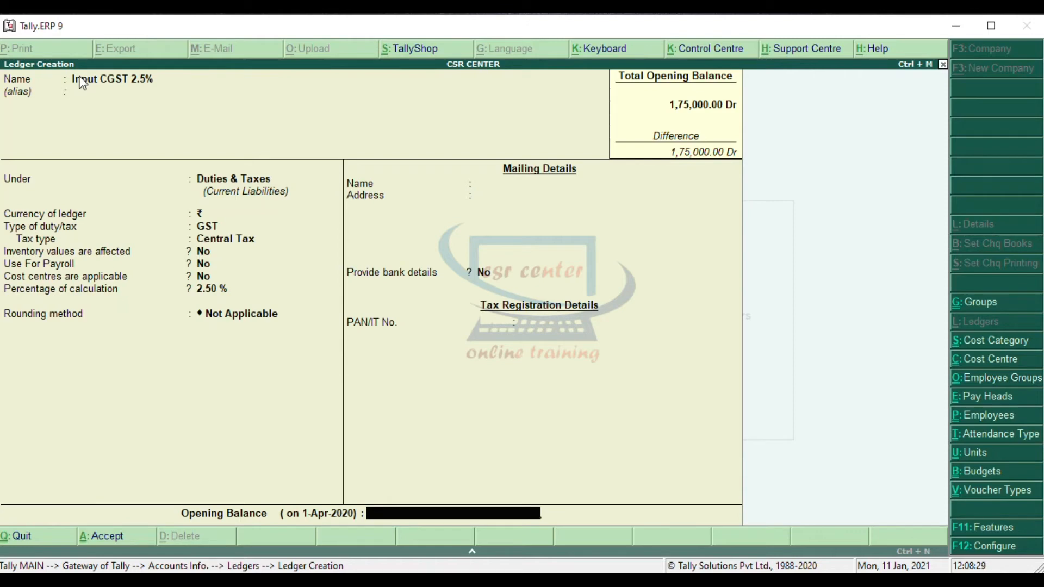
key(Return)
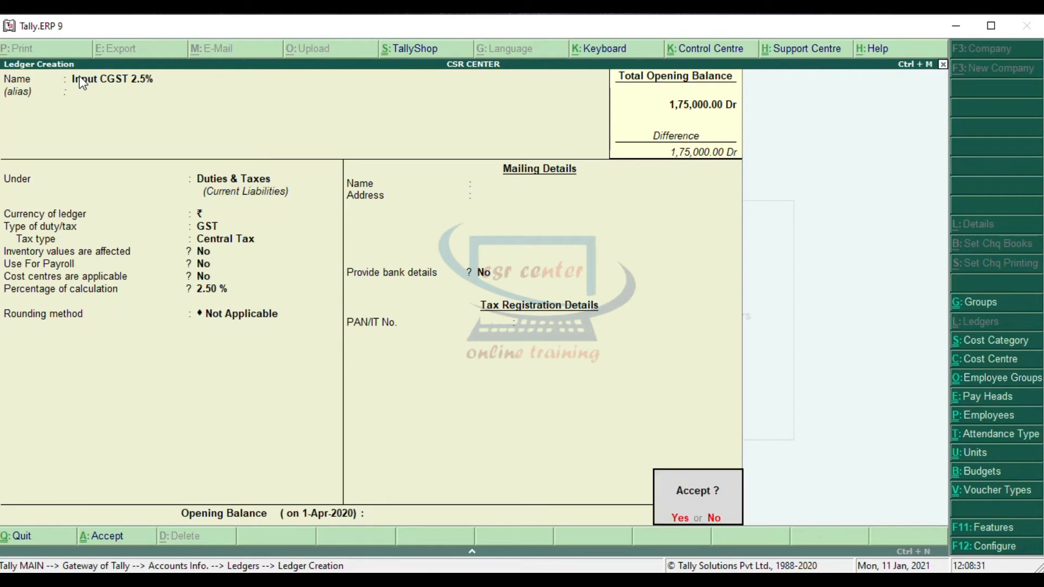
key(Return)
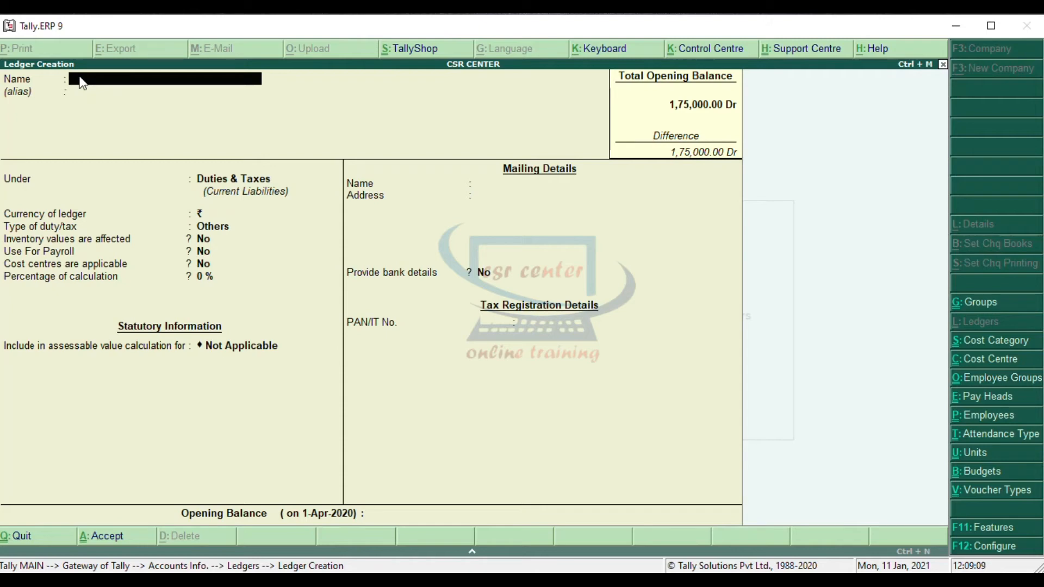
- Start a ledger named Output SGST 2.5%, with no alias, under the Duties & Taxes group
text(Output SGST 2.5%)
key(Return)
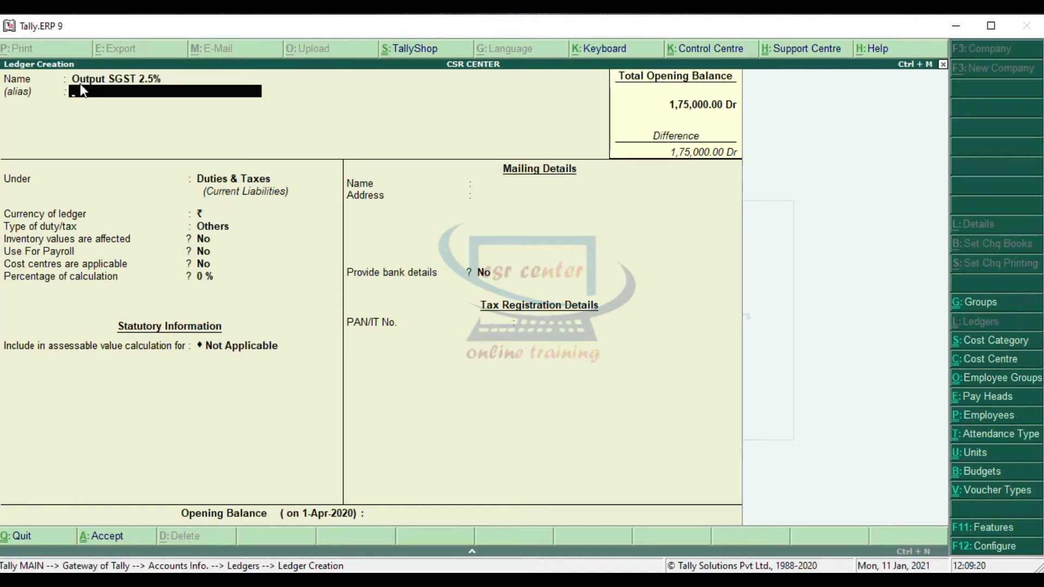
key(Return)
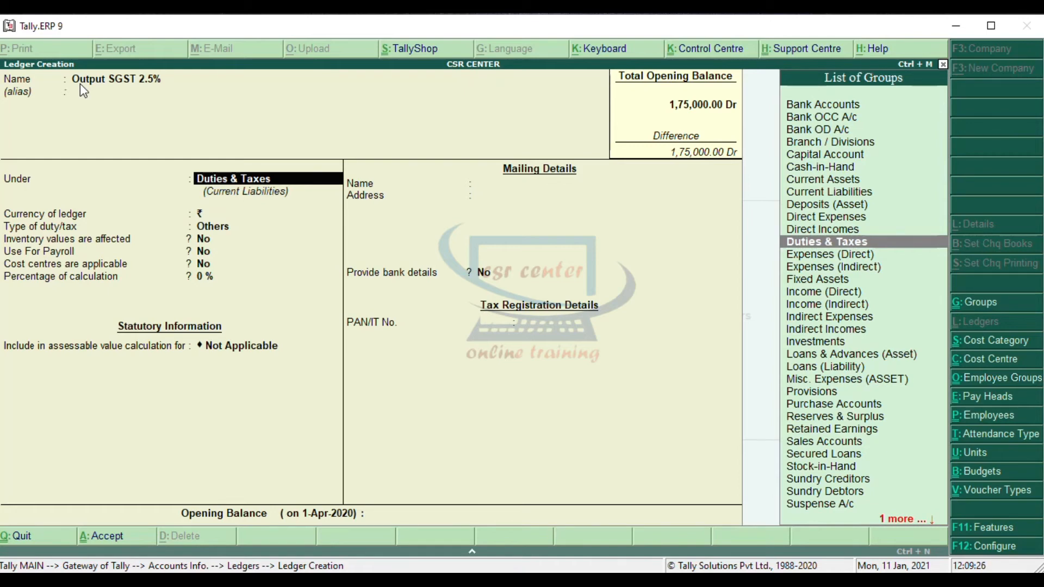
key(Return)
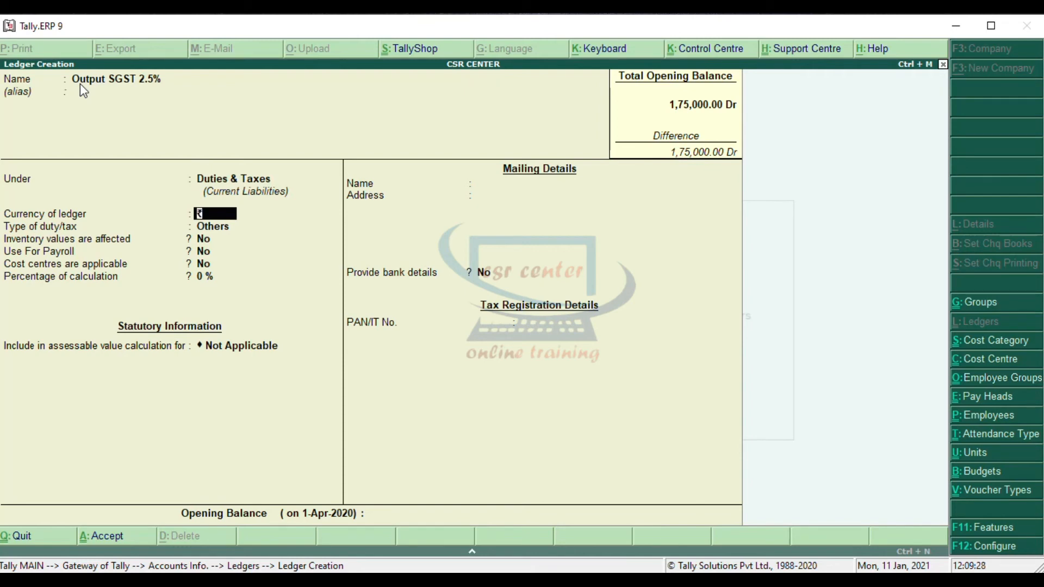
- Keep the rupee currency and set the Output SGST ledger's type of duty/tax to GST with State Tax as the tax type
key(Return)
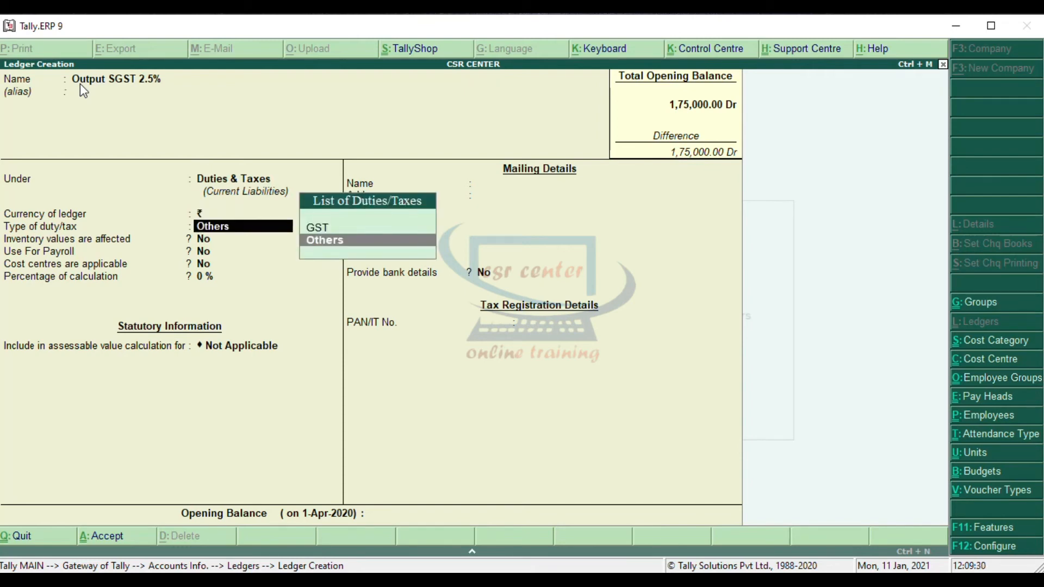
key(Up)
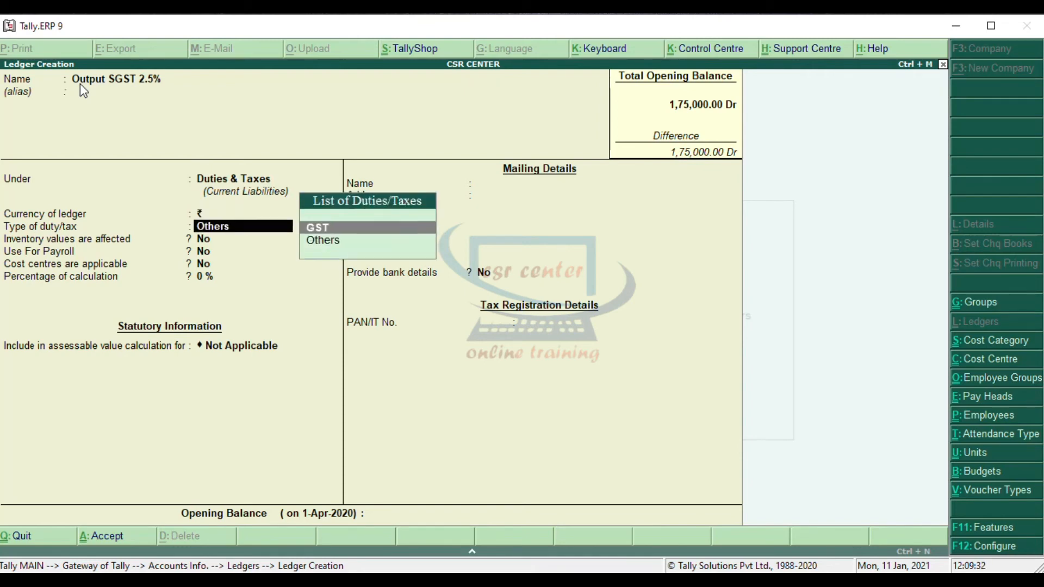
key(Return)
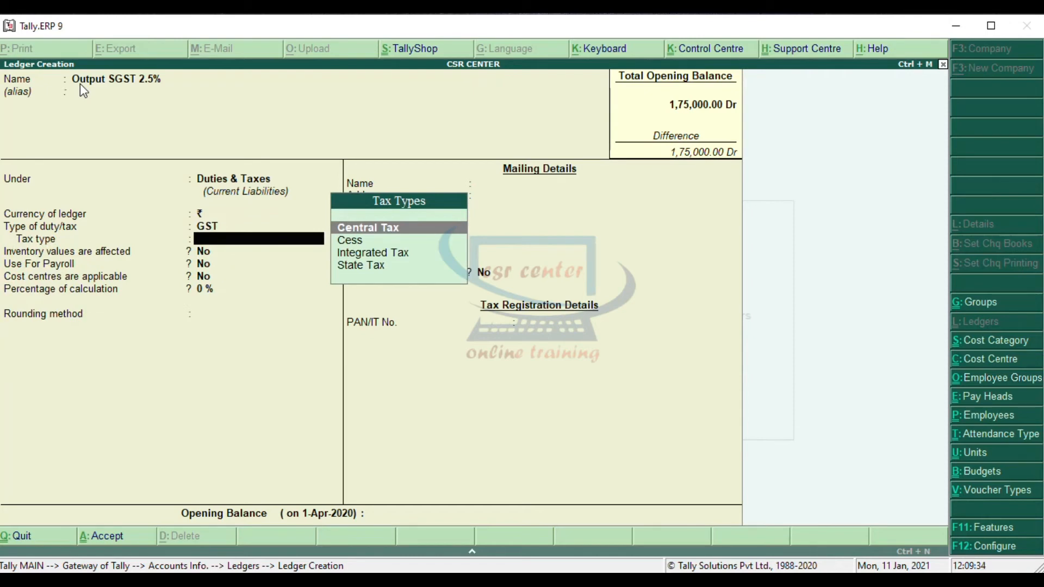
key(Down)
key(Down)
key(Down)
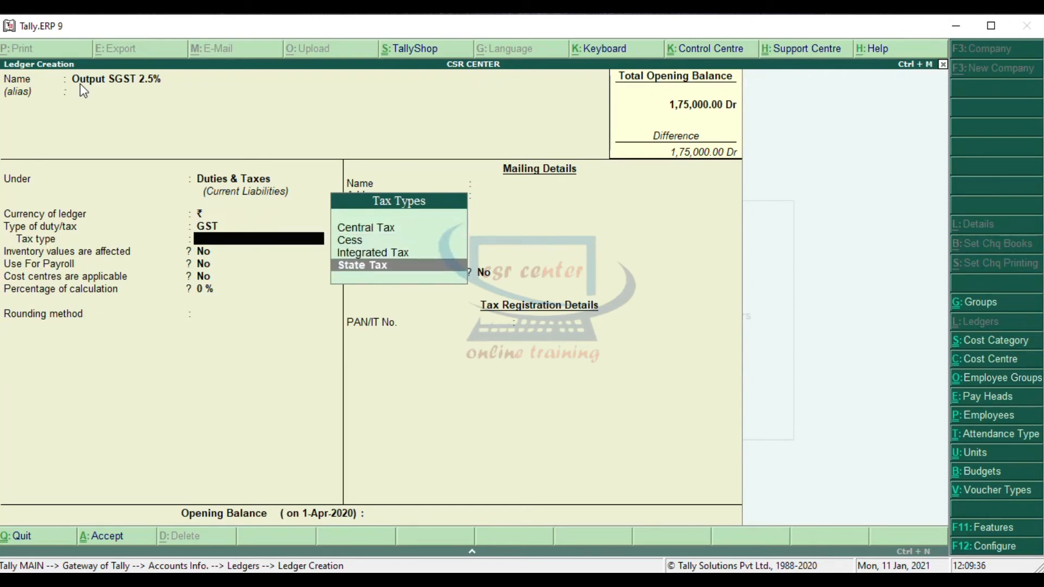
key(Return)
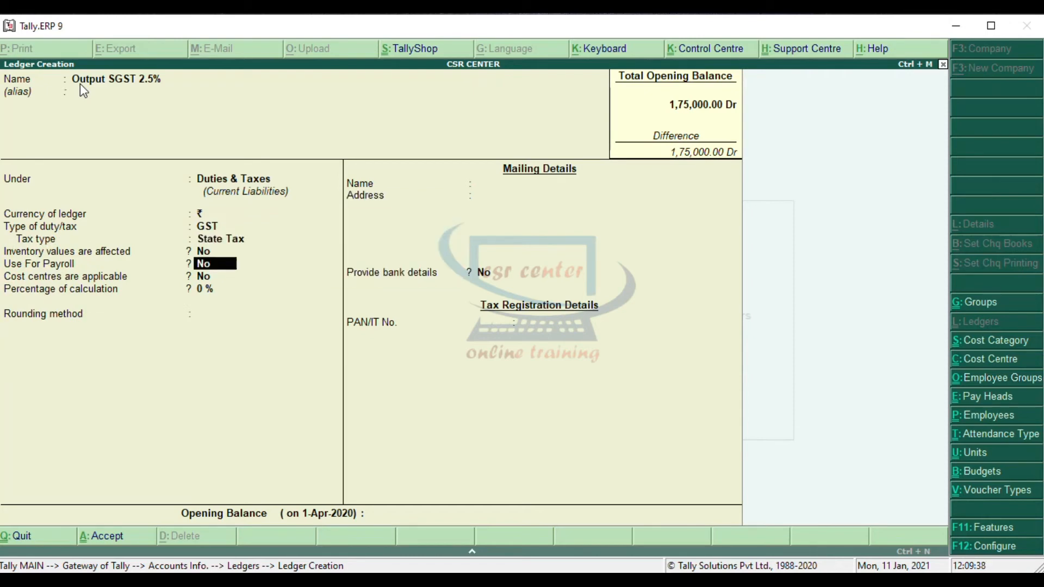
- Set the Output SGST percentage of calculation to 2.5% with rounding method Not Applicable, and save the ledger without an opening balance
key(Return)
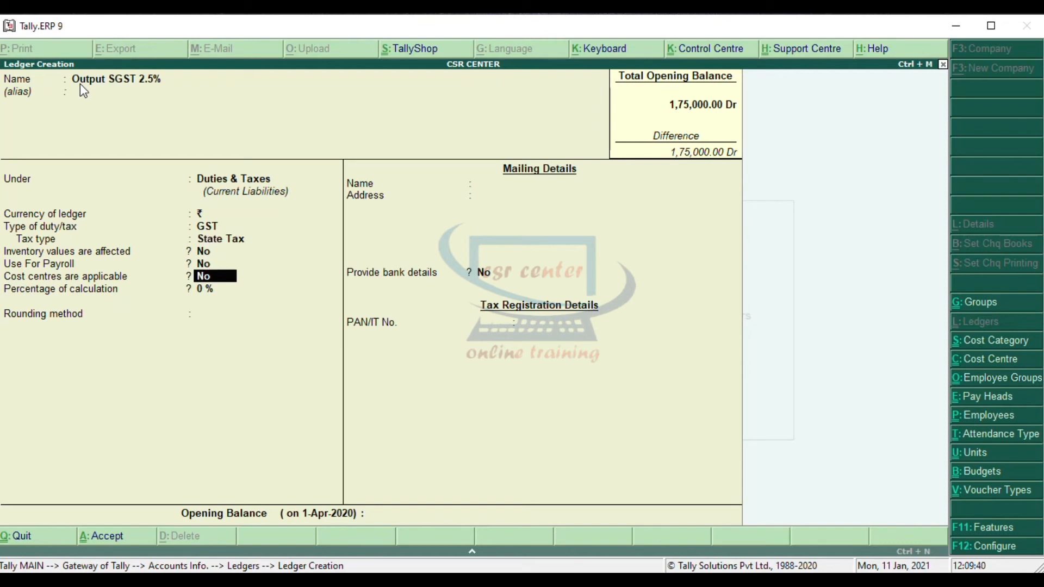
key(Return)
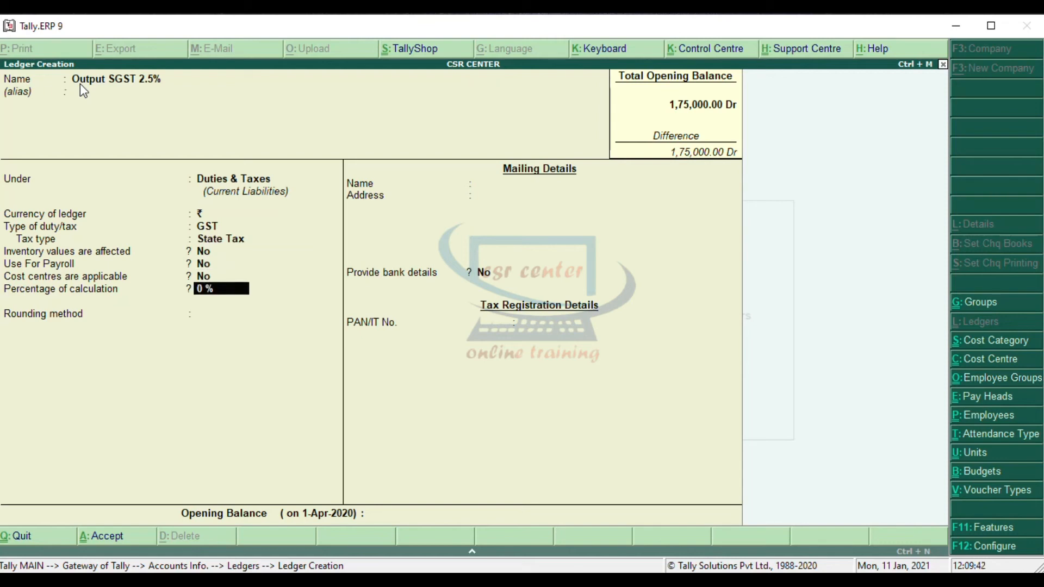
text(2.5)
key(Return)
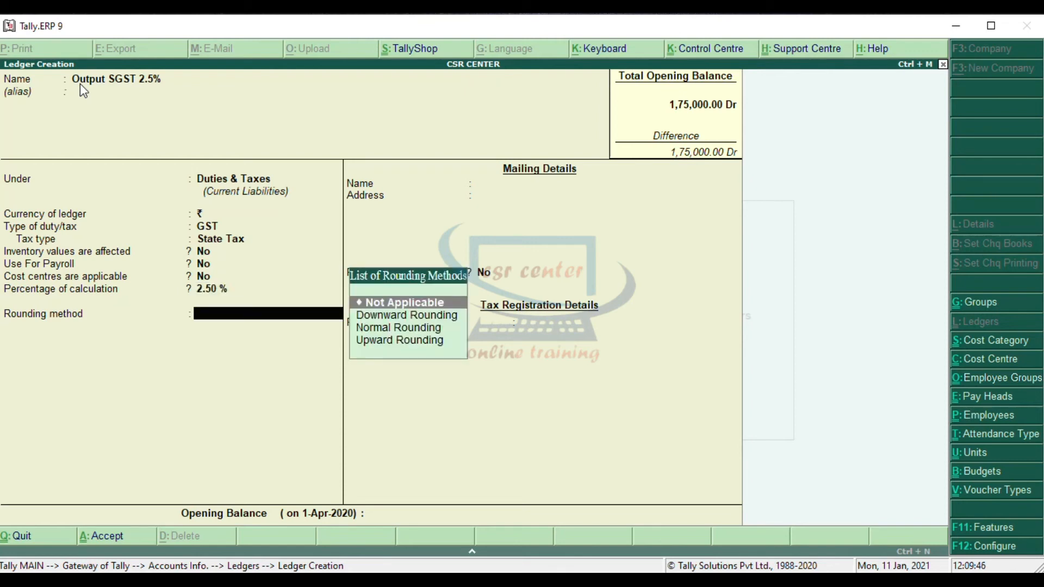
key(Return)
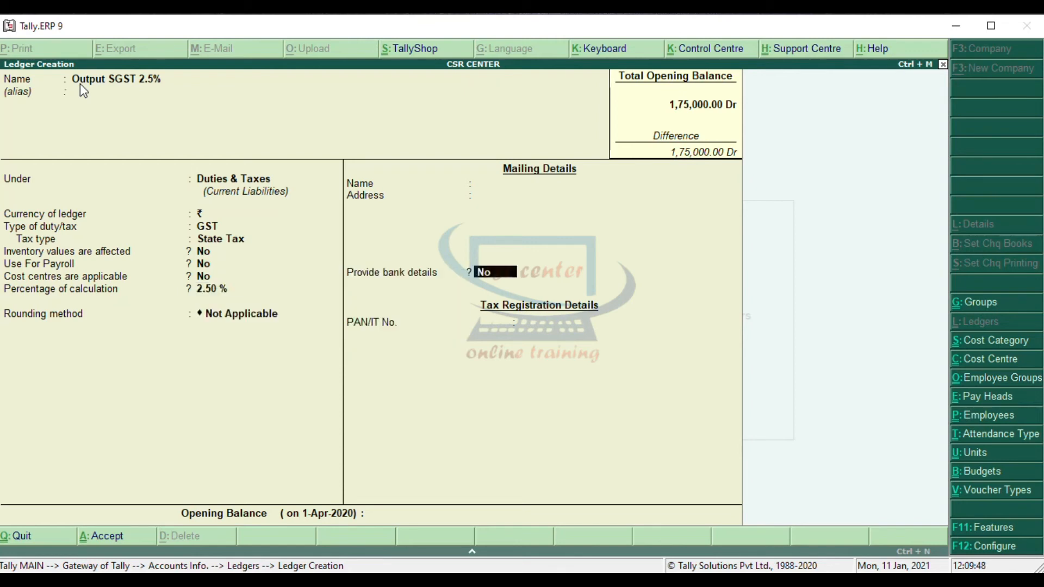
key(Return)
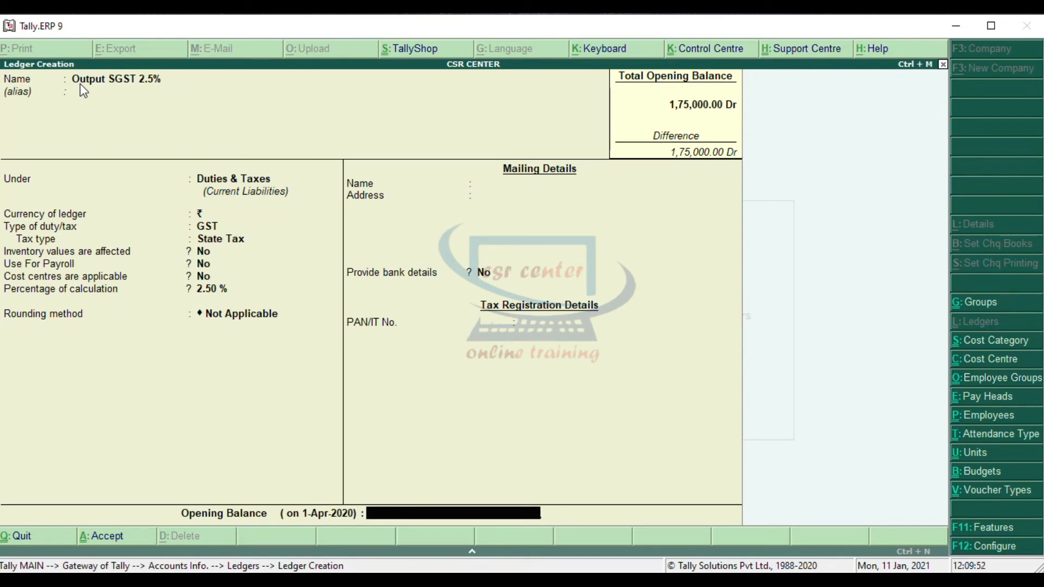
key(Return)
key(Return)
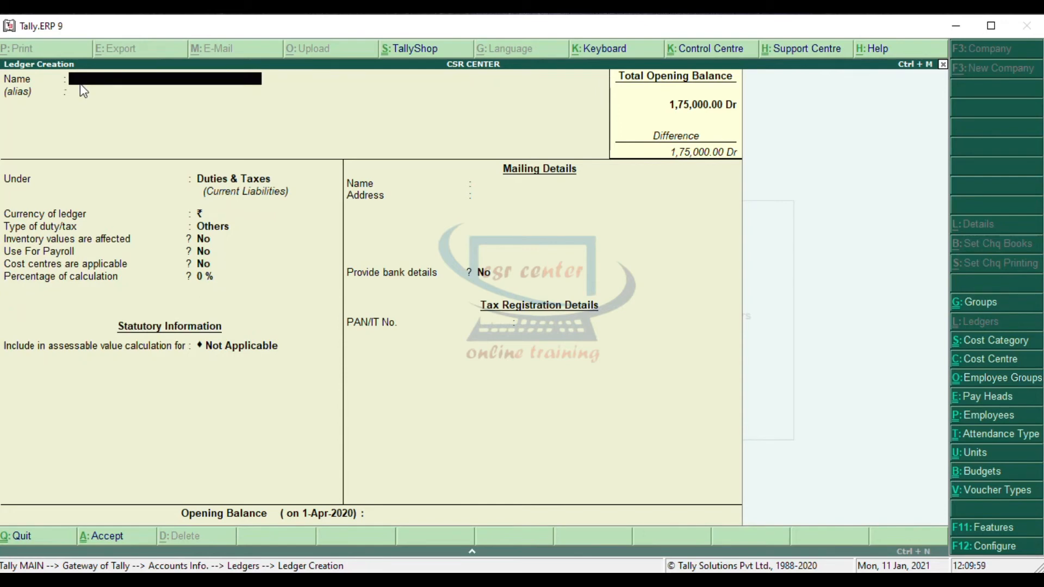
- Start a ledger named Output CGST 2.5%, with no alias, under the Duties & Taxes group
text(Output CGST 2.5%)
key(Return)
key(Return)
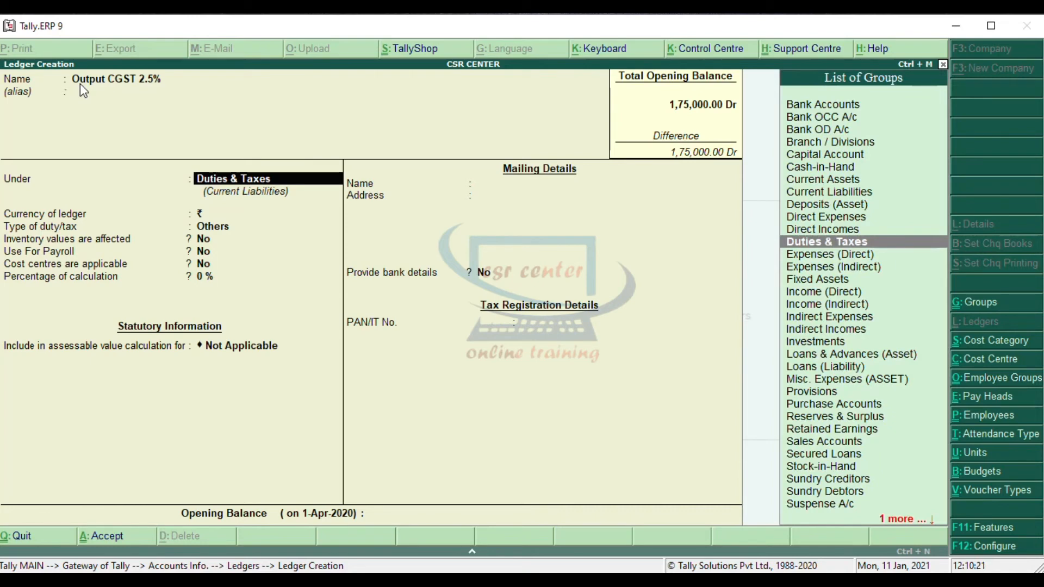
key(Return)
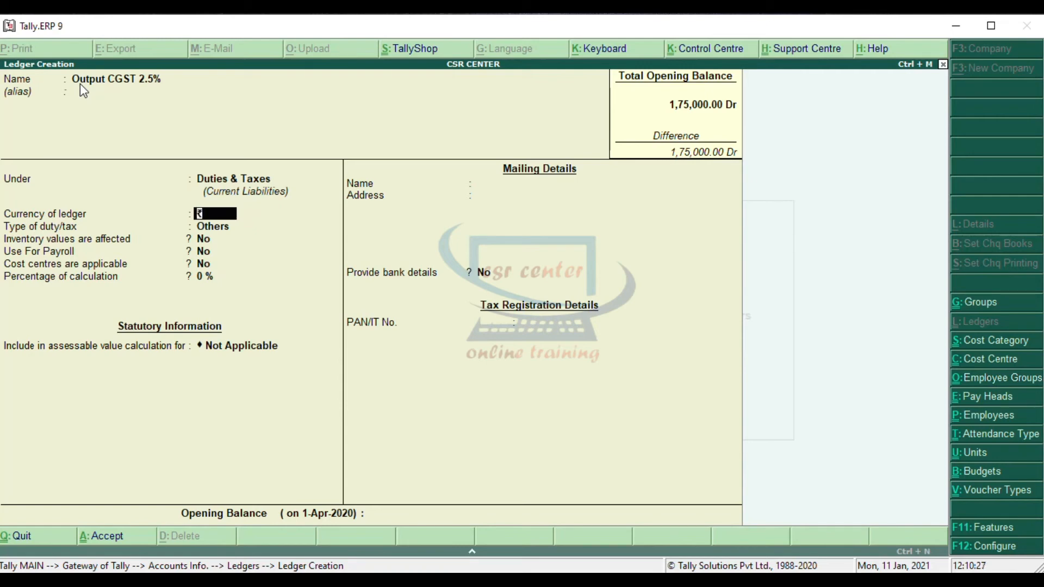
- Keep the rupee currency and set the Output CGST ledger's type of duty/tax to GST with Central Tax as the tax type
key(Return)
key(Up)
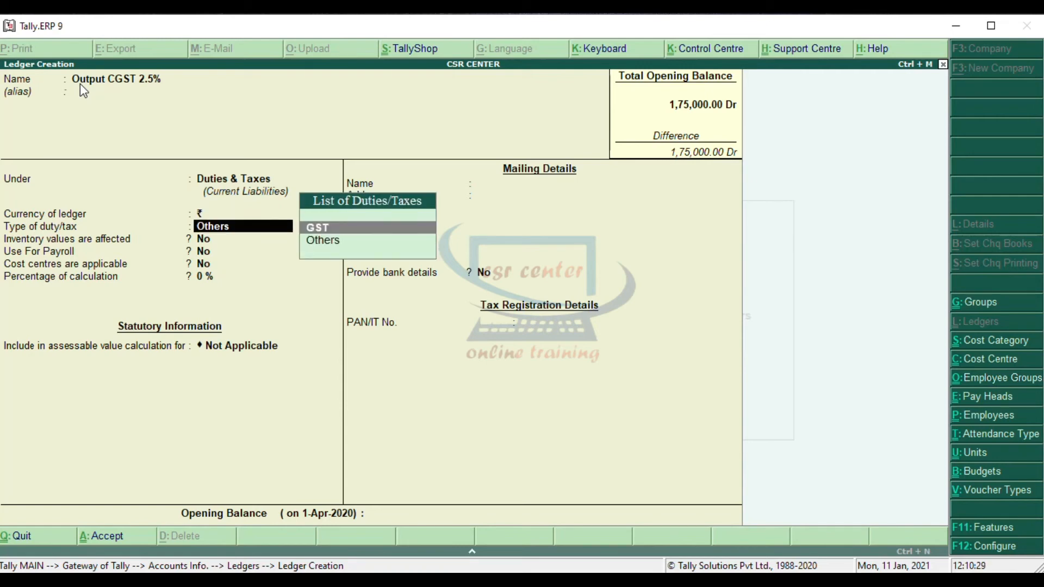
key(Return)
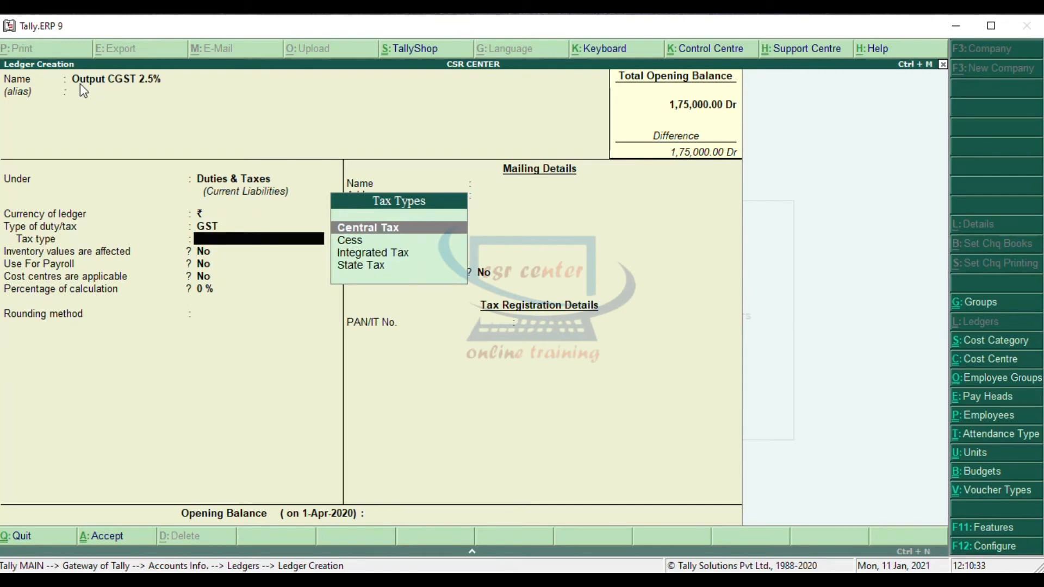
key(Return)
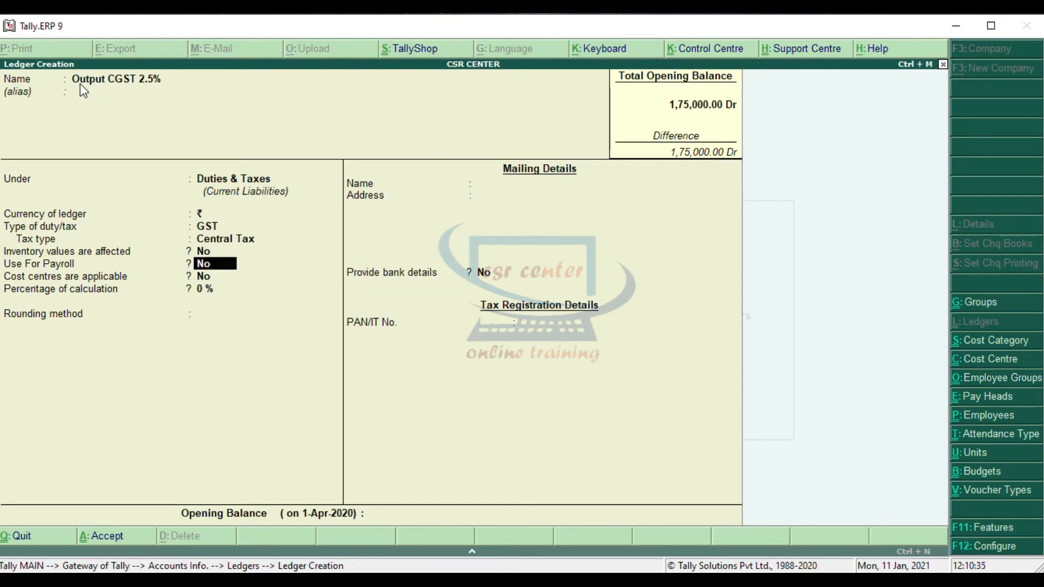
- Set the Output CGST percentage of calculation to 2.5% with rounding method Not Applicable, and save the ledger without an opening balance
key(Return)
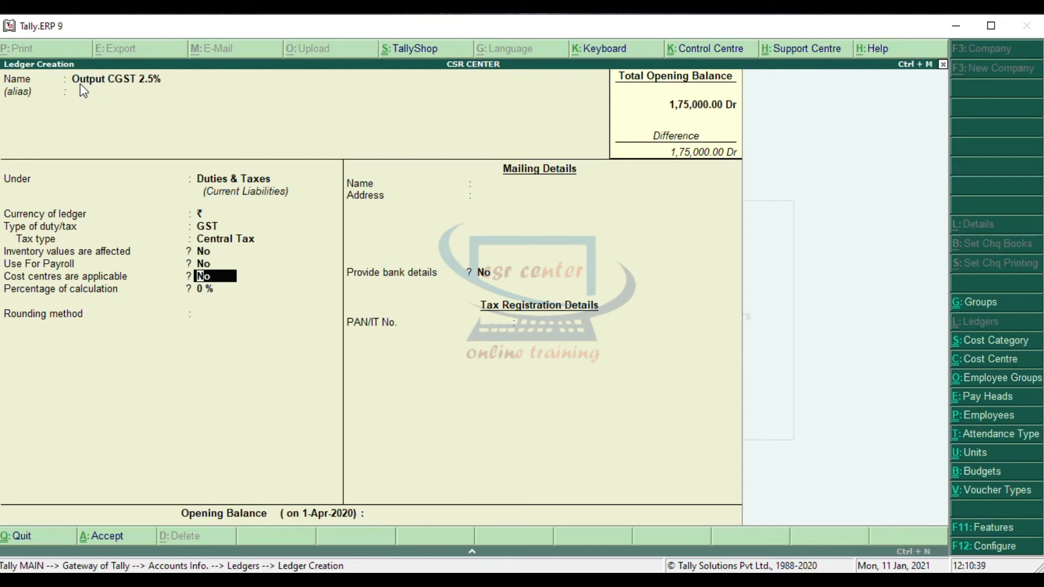
key(Return)
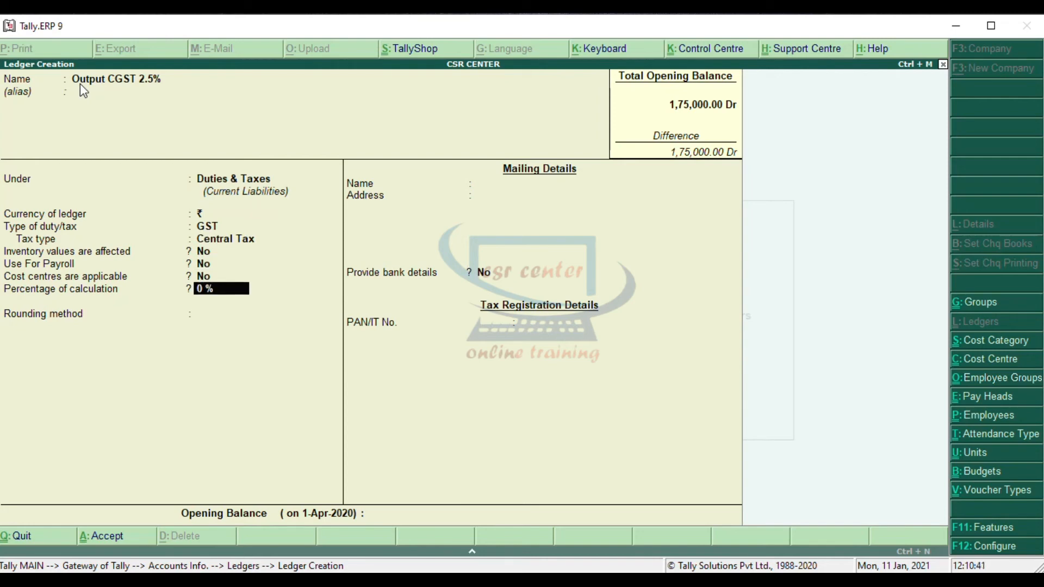
text(2.5)
key(Return)
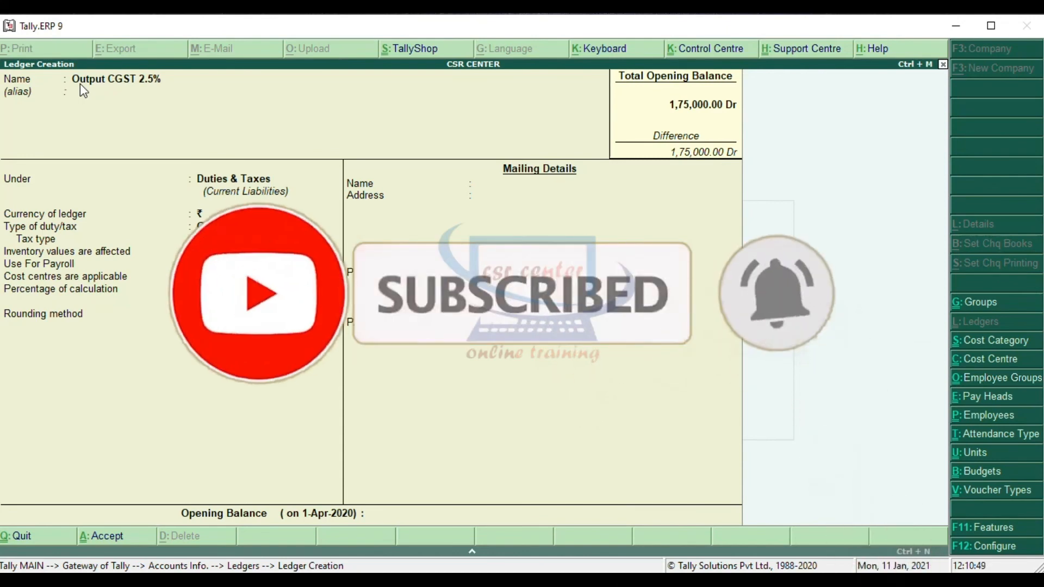
key(Return)
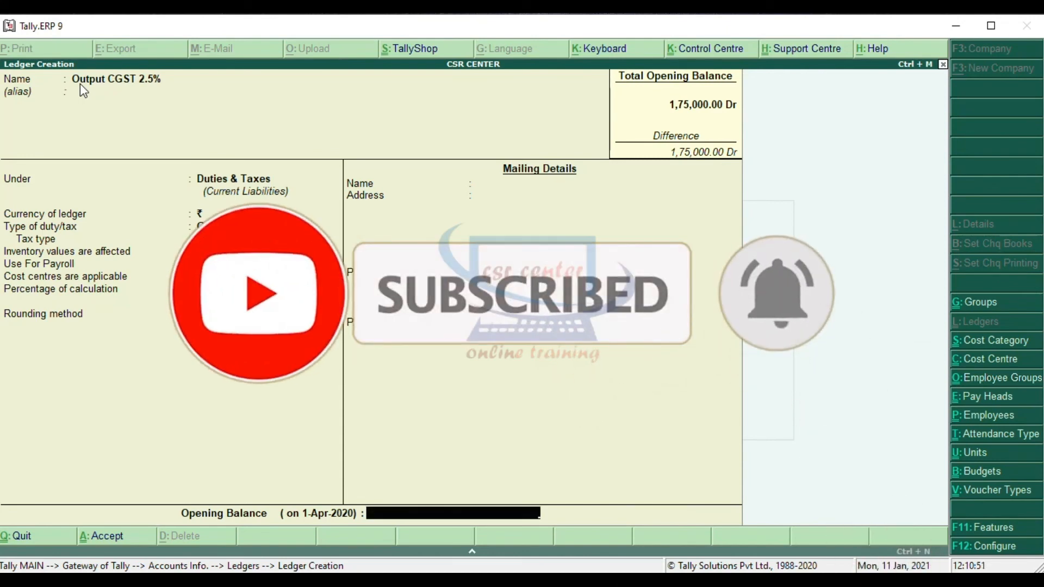
key(Return)
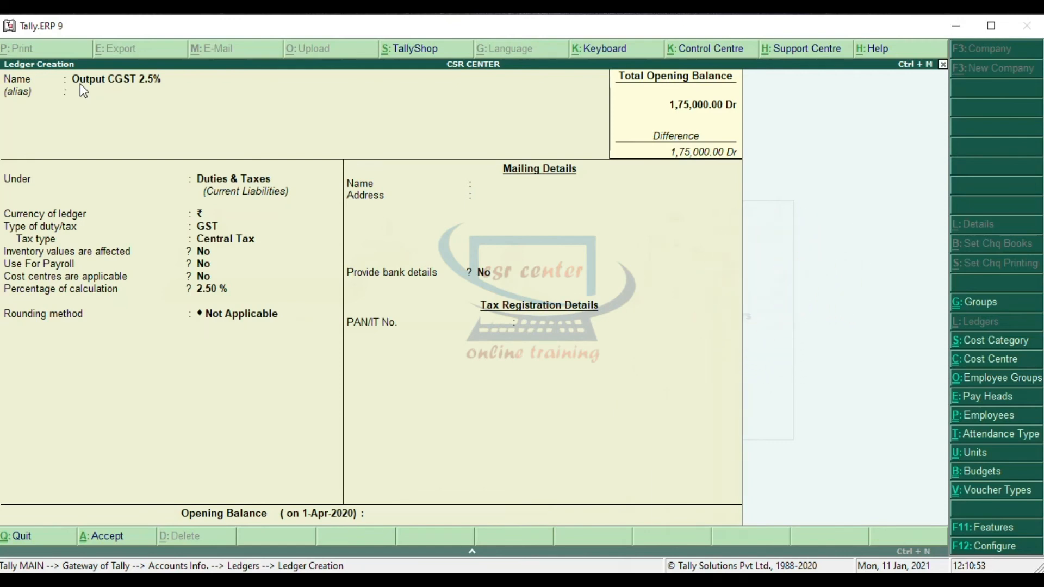
key(Return)
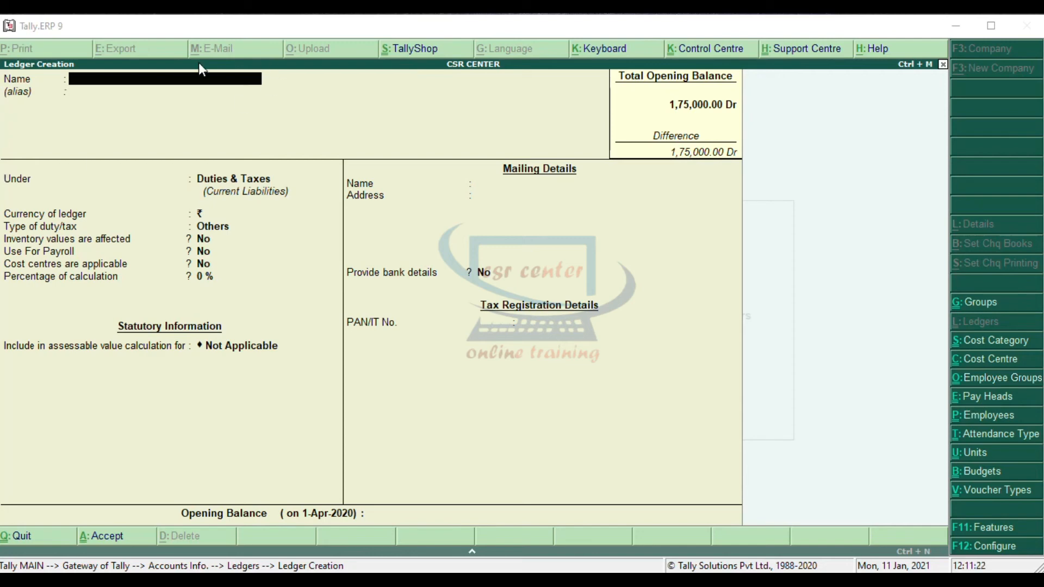
- Start a ledger named Input IGST 5%, with no alias, under the Duties & Taxes group
click(146, 82)
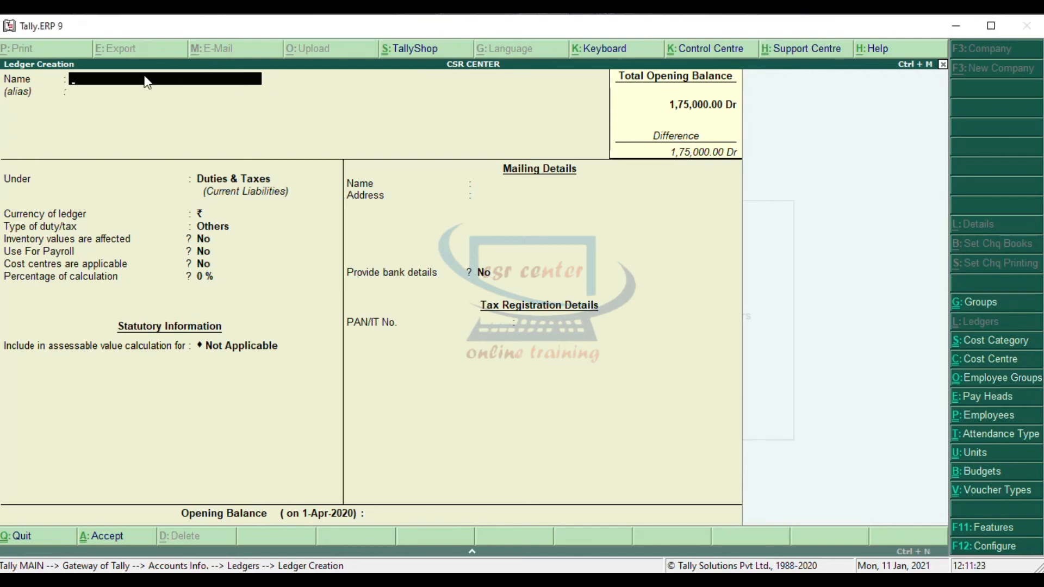
text(Input IGS)
text(T 5%)
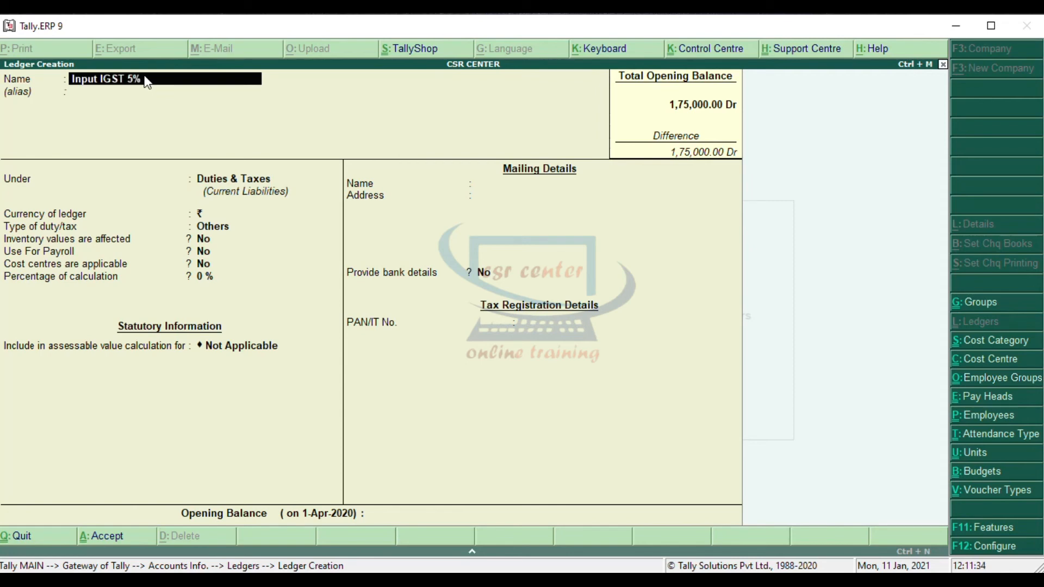
key(Return)
key(Return)
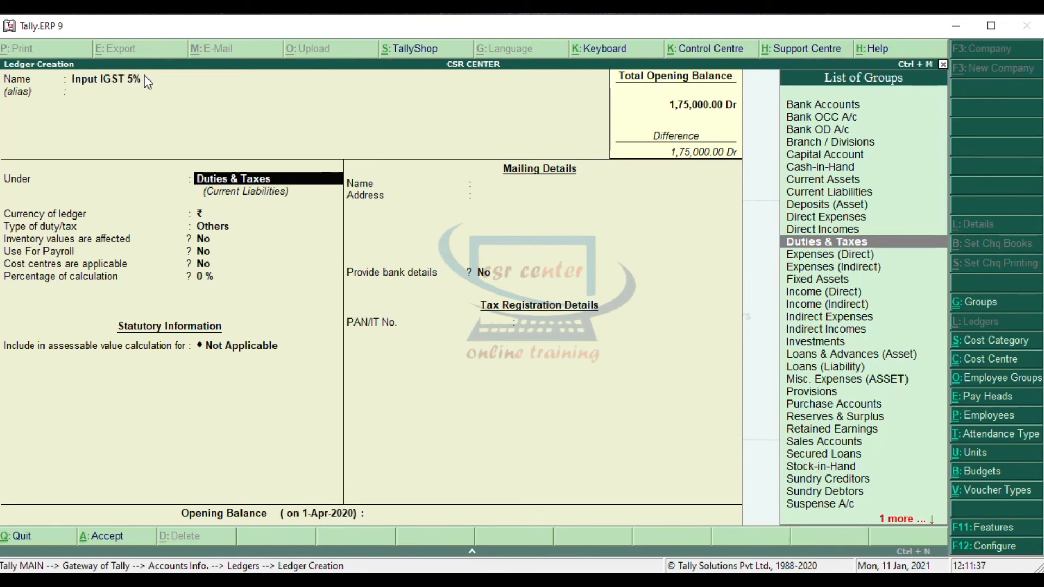
key(Return)
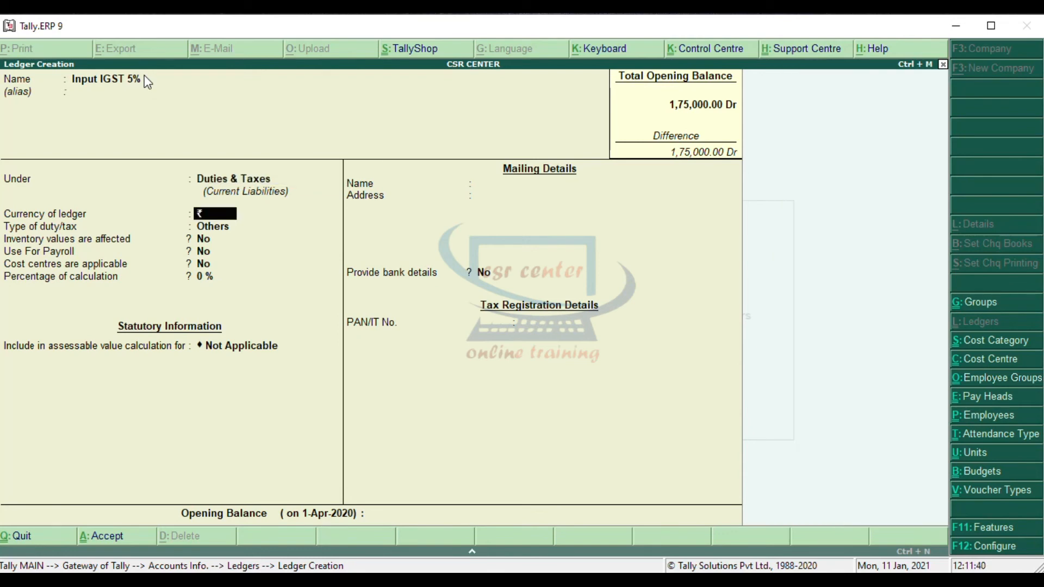
- Keep the rupee currency and set the Input IGST ledger's type of duty/tax to GST with Integrated Tax as the tax type
key(Return)
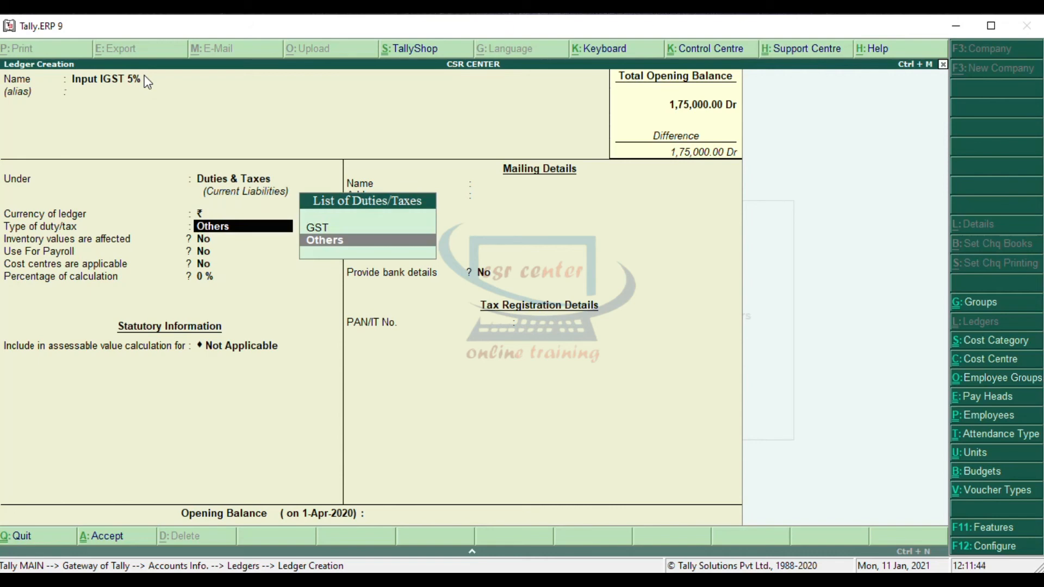
key(Up)
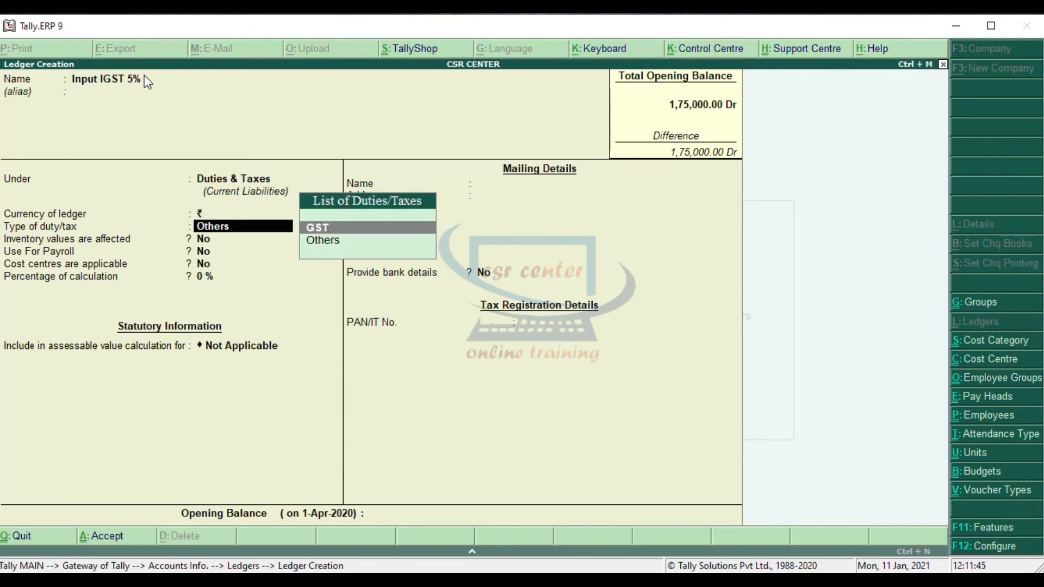
key(Return)
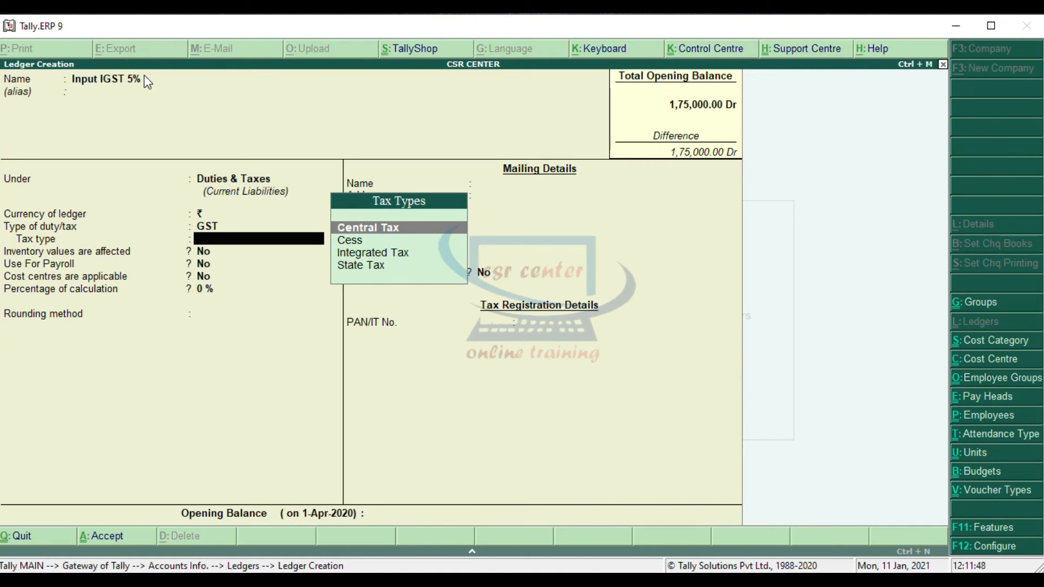
key(Down)
key(Down)
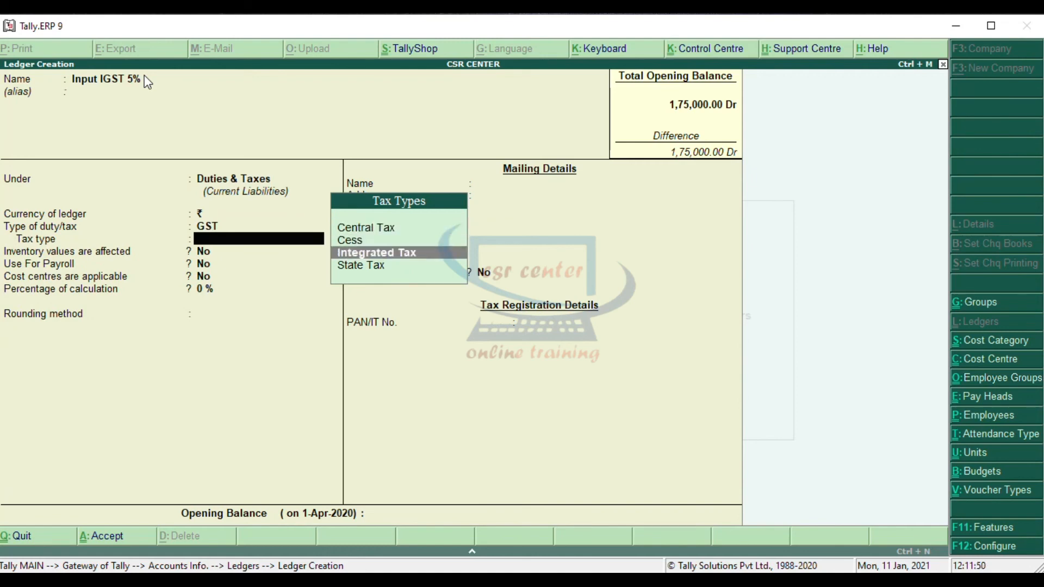
key(Return)
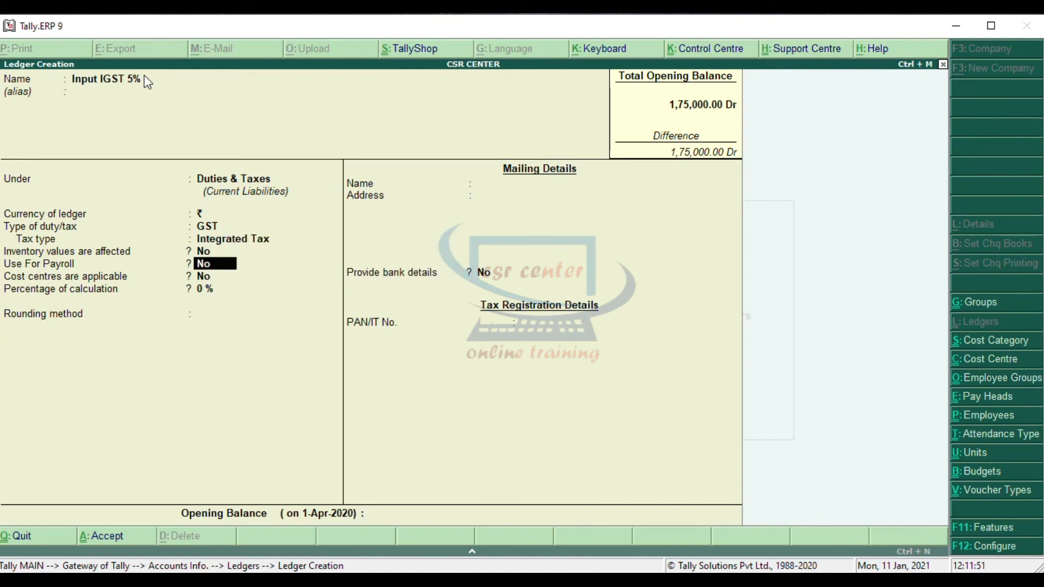
- Set the Input IGST percentage of calculation to 5% with rounding method Not Applicable, and save the ledger without an opening balance
key(Return)
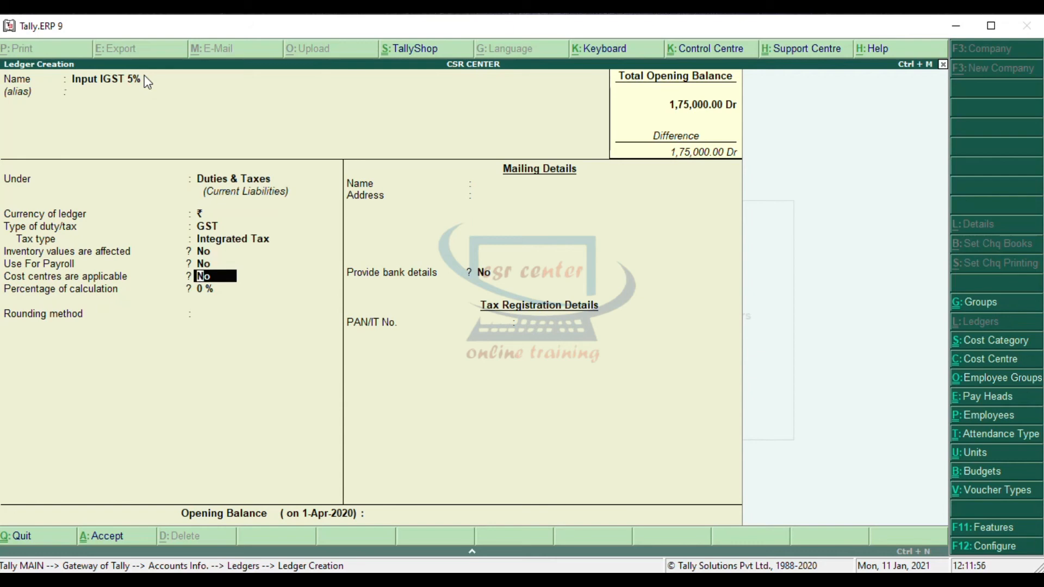
key(Return)
text(5)
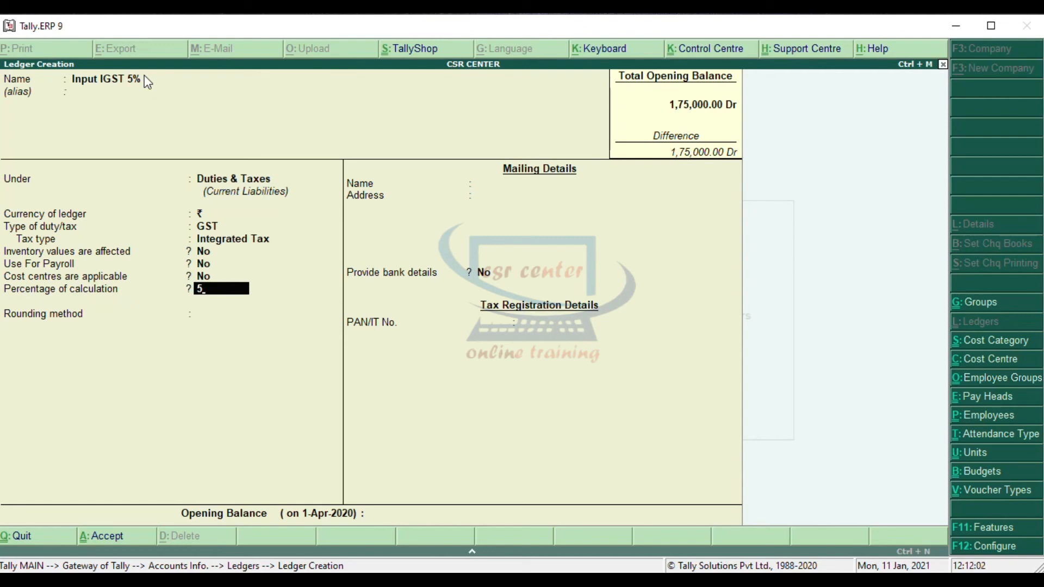
key(Return)
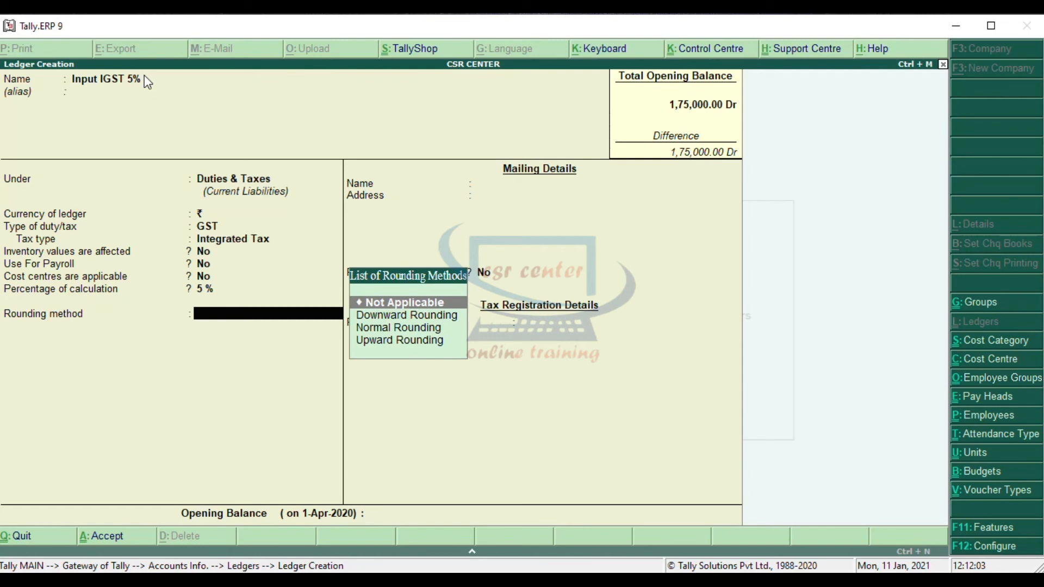
key(Return)
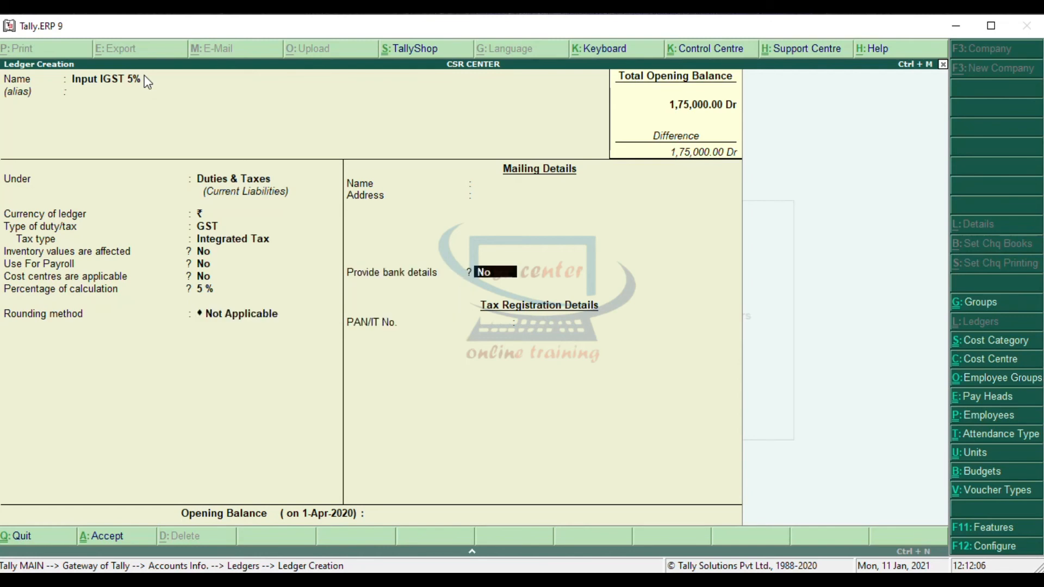
key(Return)
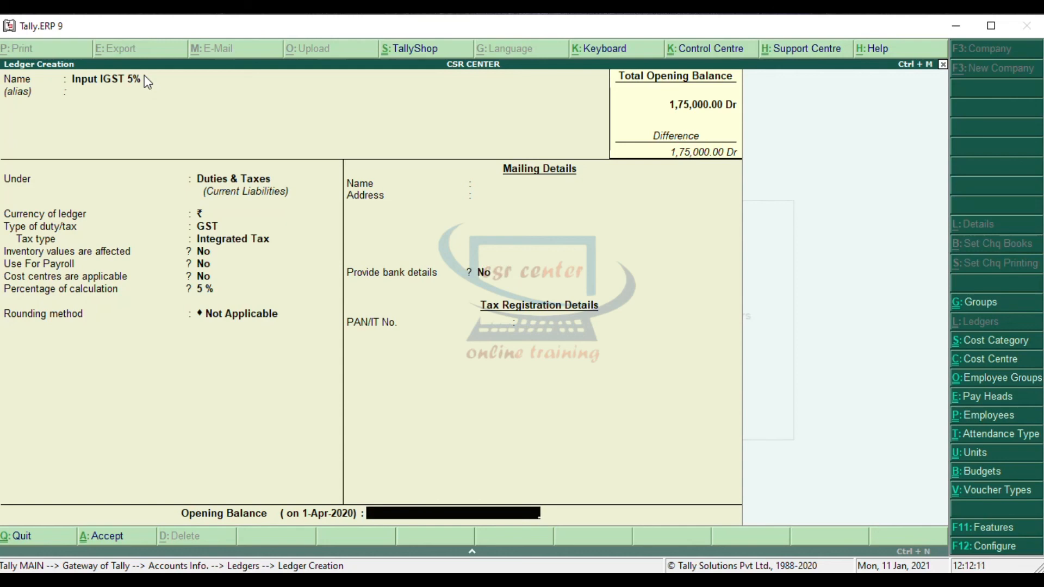
key(Return)
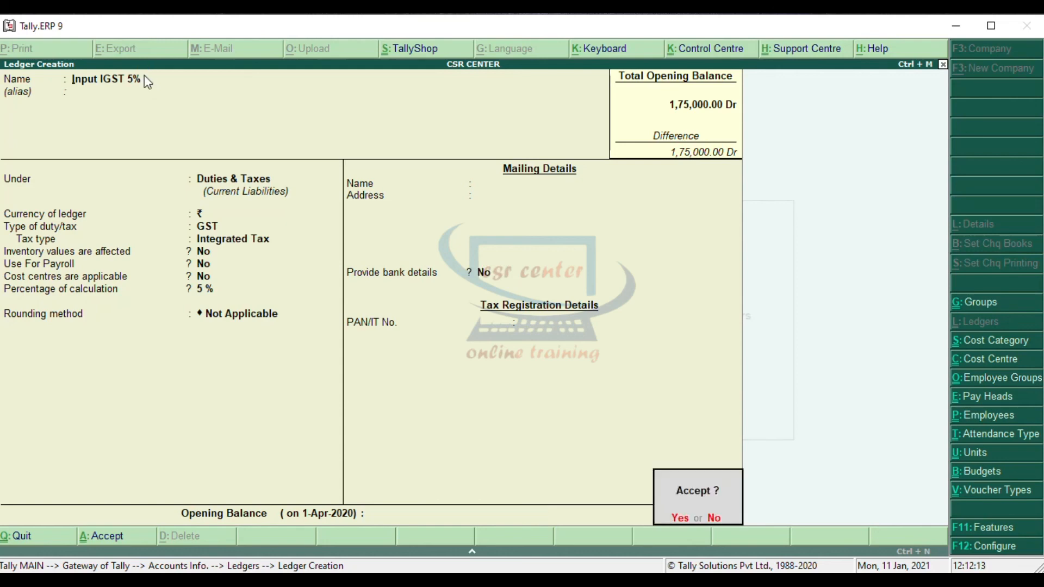
key(Return)
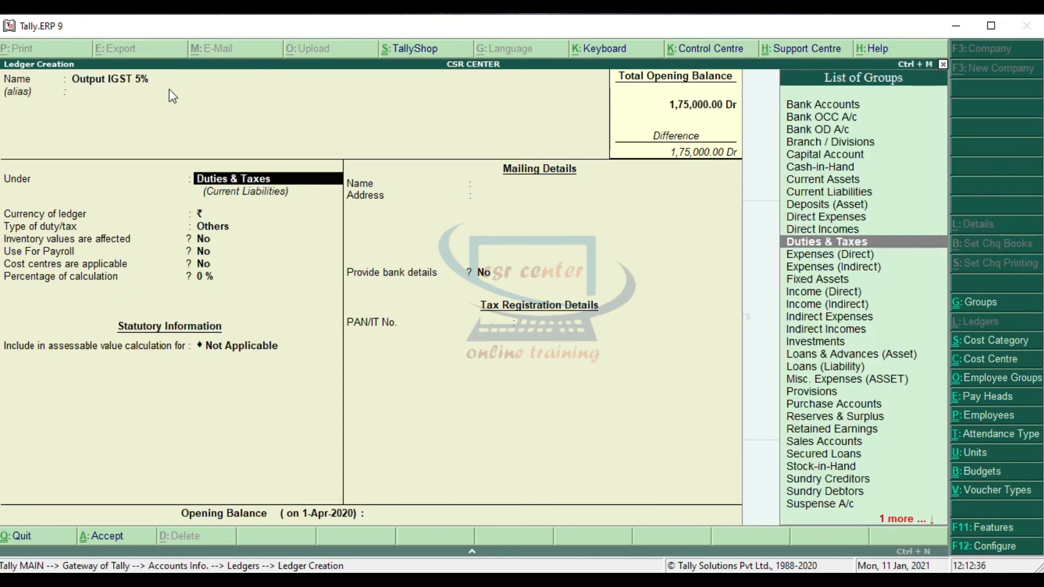
- Keep Output IGST 5% as the new ledger's name, with no alias, under the Duties & Taxes group
key(BackSpace)
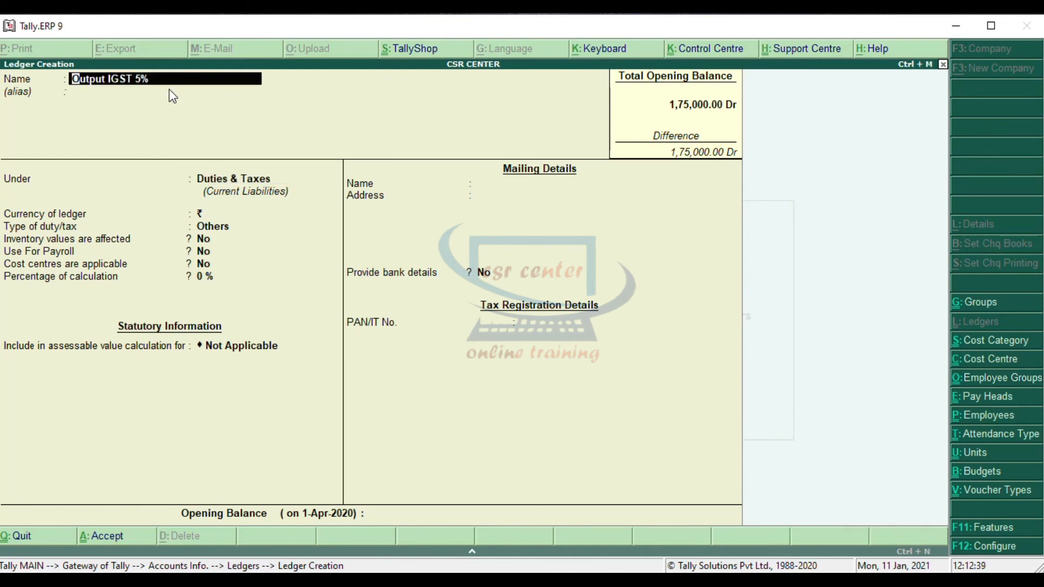
key(Return)
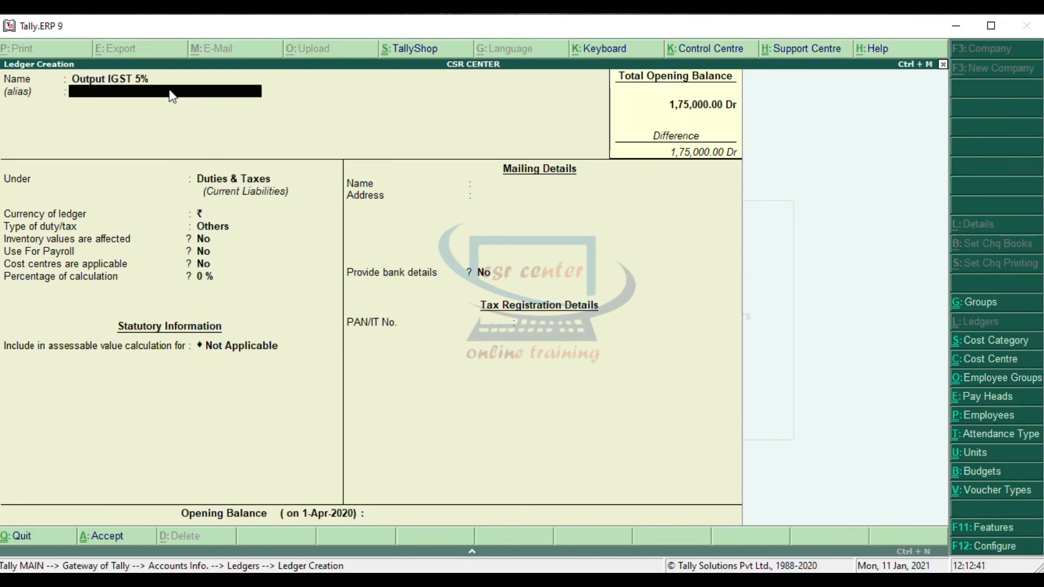
key(Return)
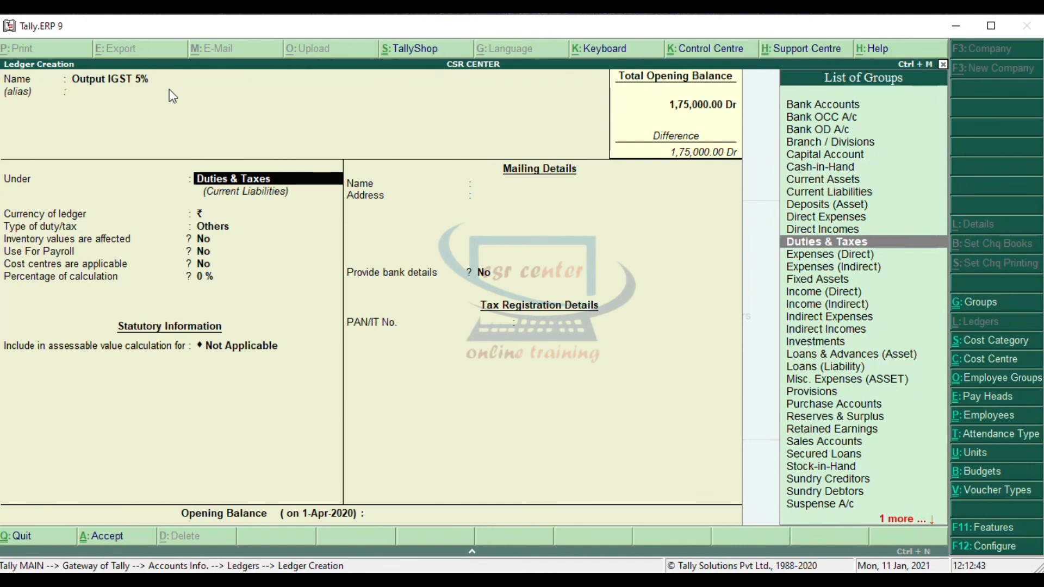
key(Return)
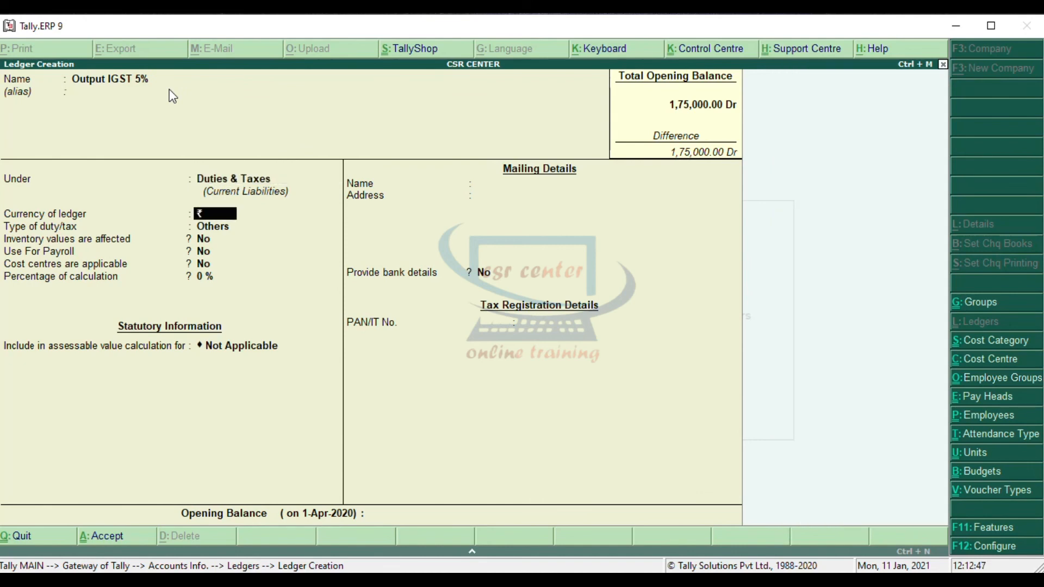
- Keep the rupee currency and set the Output IGST ledger's type of duty/tax to GST with Integrated Tax as the tax type
key(Return)
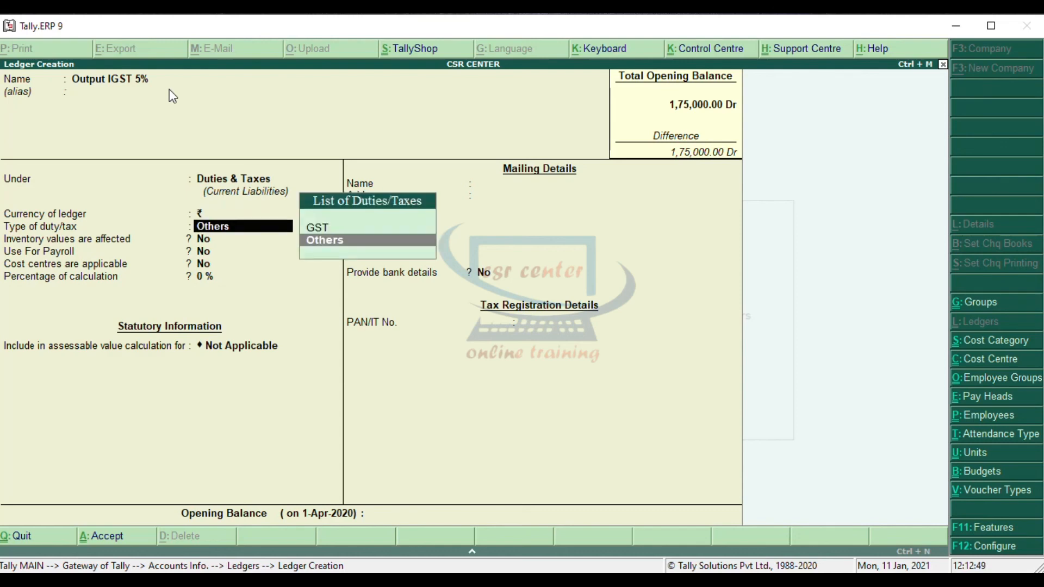
key(Up)
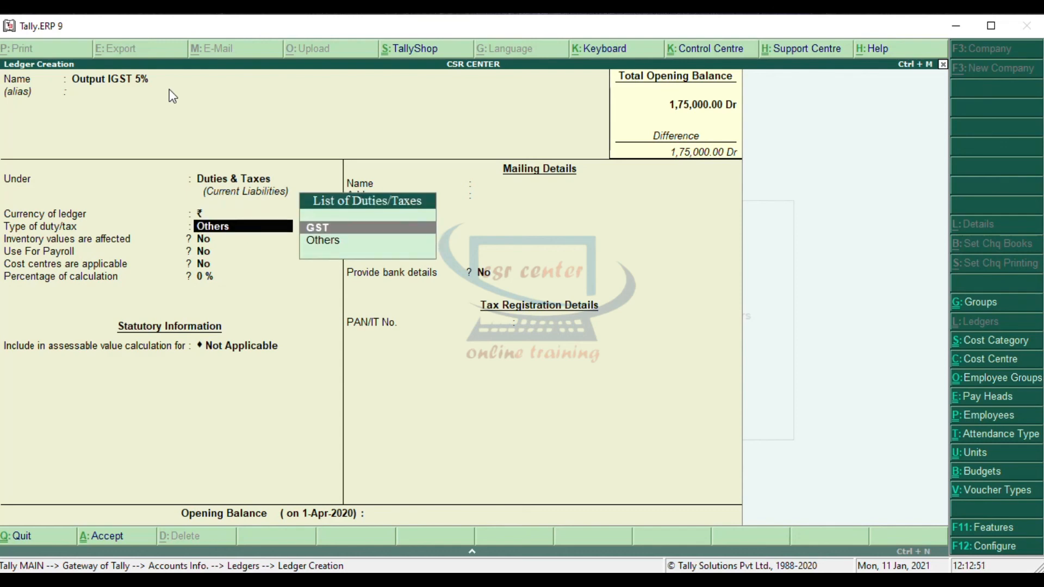
key(Return)
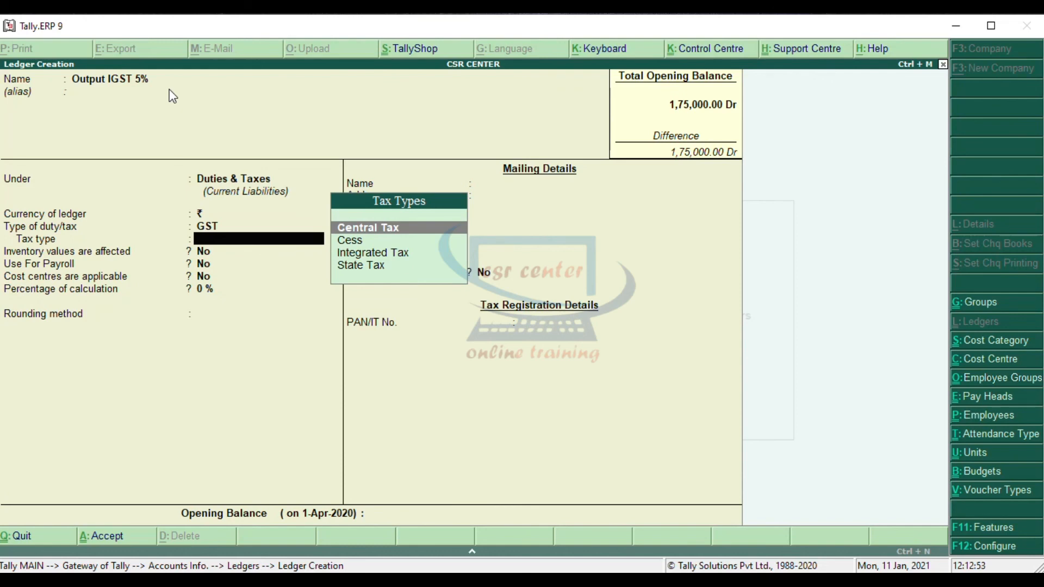
key(Down)
key(Down)
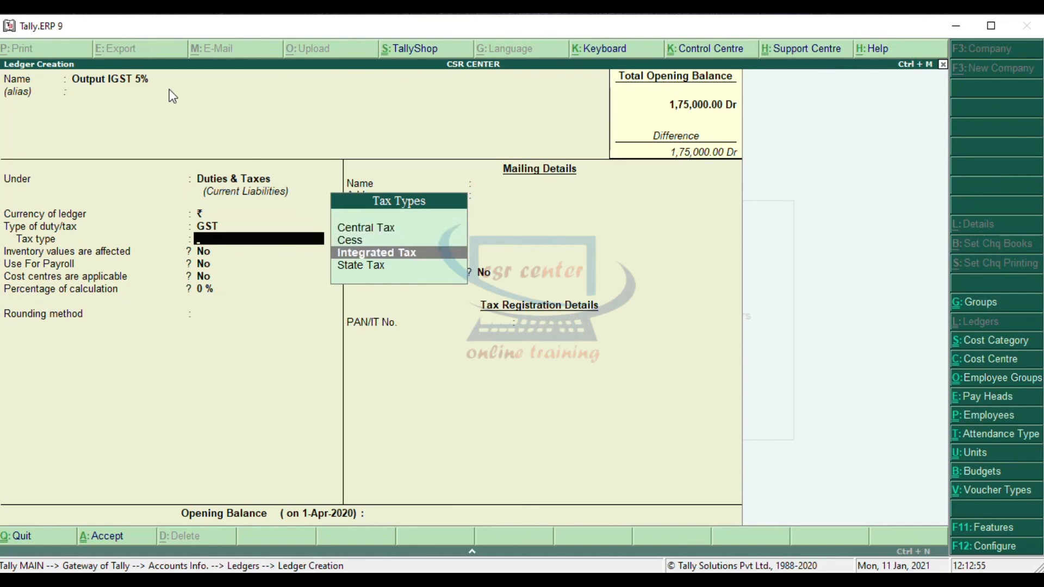
key(Return)
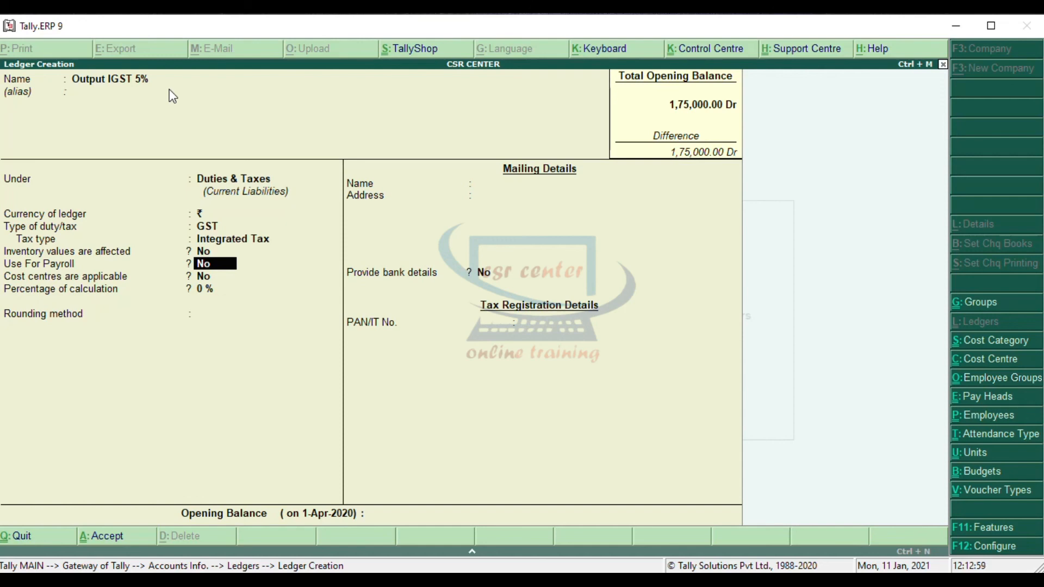
- Set the Output IGST percentage of calculation to 5% with rounding method Not Applicable, and save the ledger without an opening balance
key(Return)
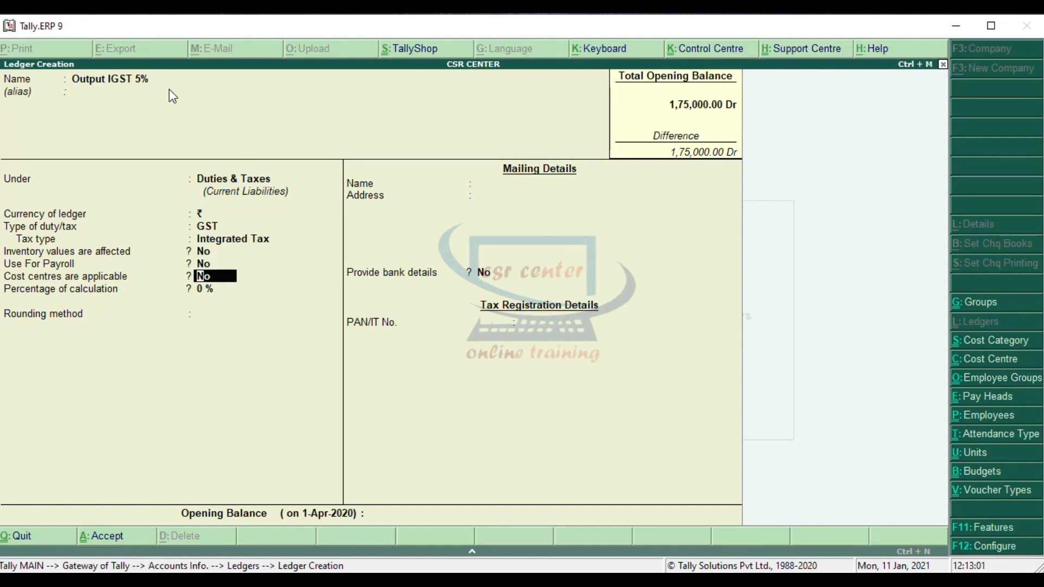
key(Return)
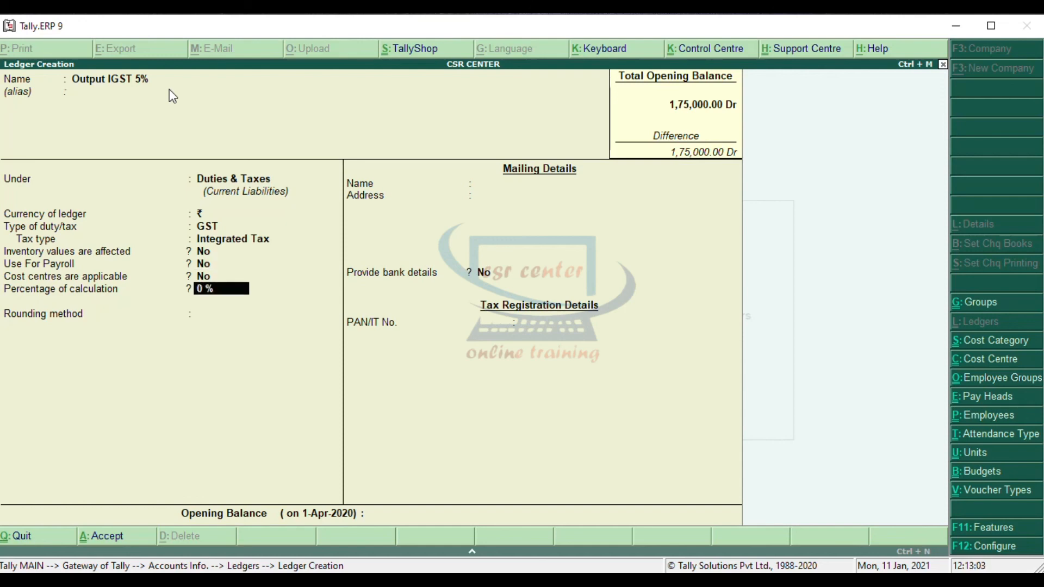
text(5)
key(Return)
key(Return)
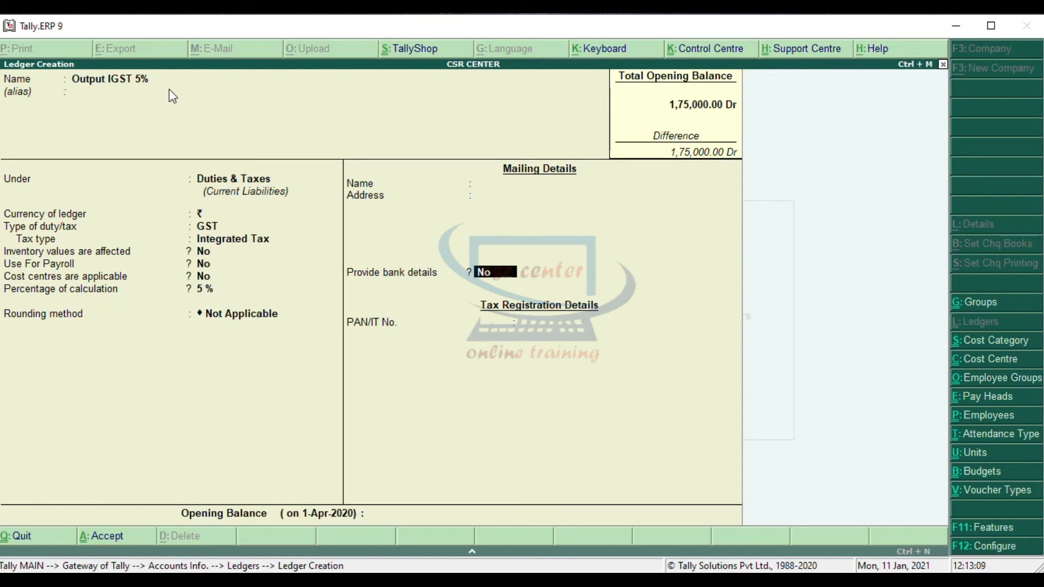
key(Return)
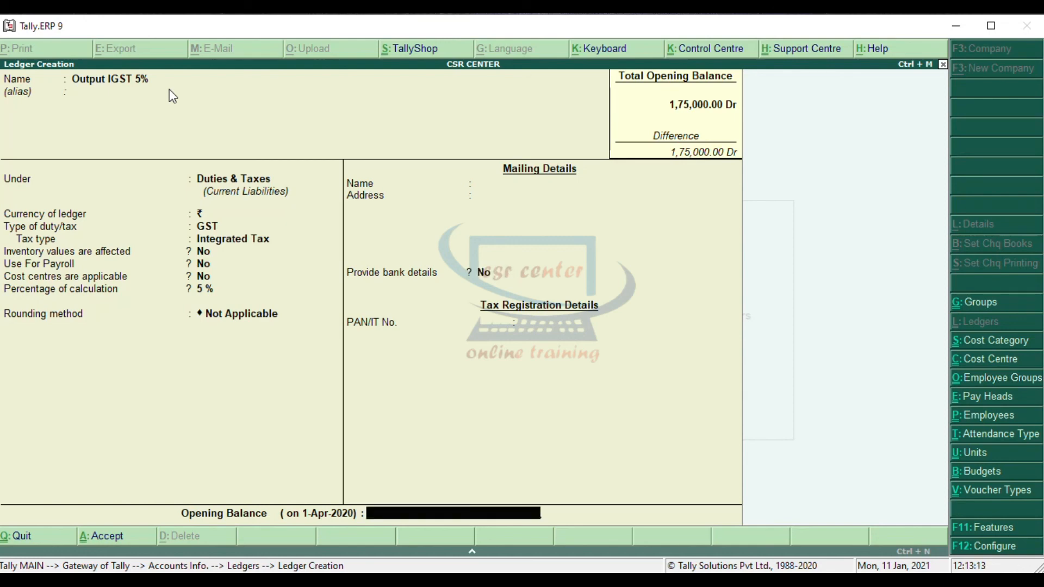
key(Return)
key(Return)
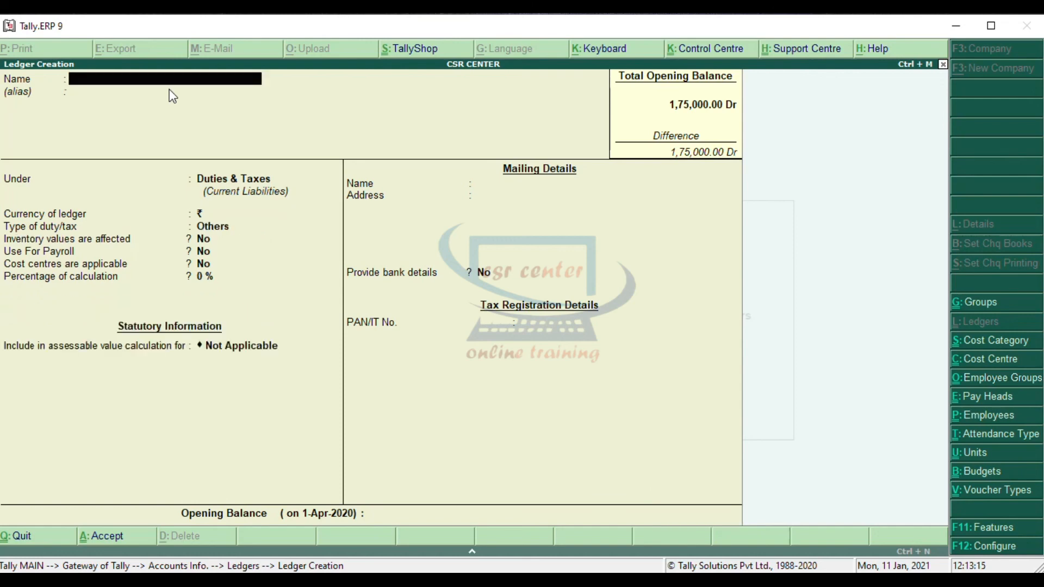